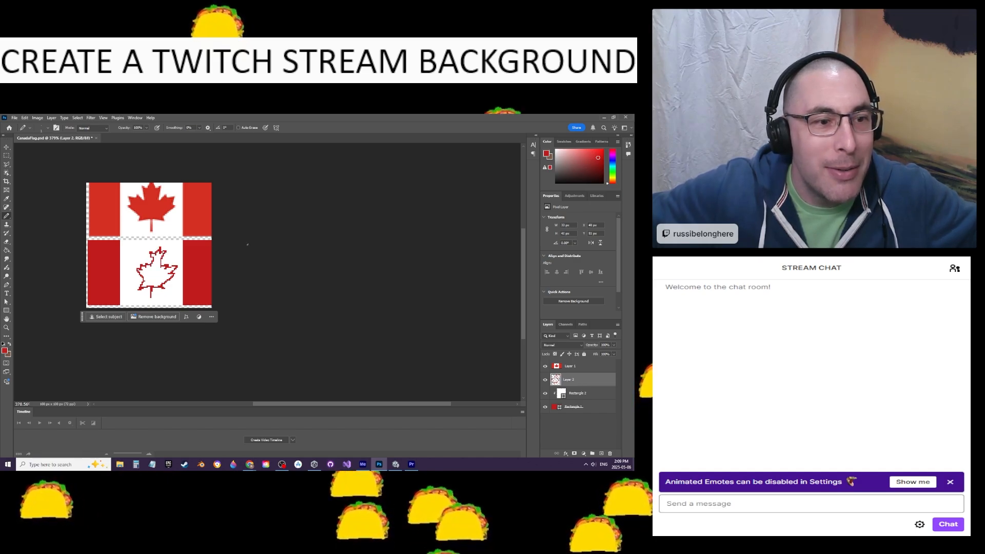
# Erase the misshapen maple leaf outline from the lower flag's white band on Layer 2
pyautogui.press('e')
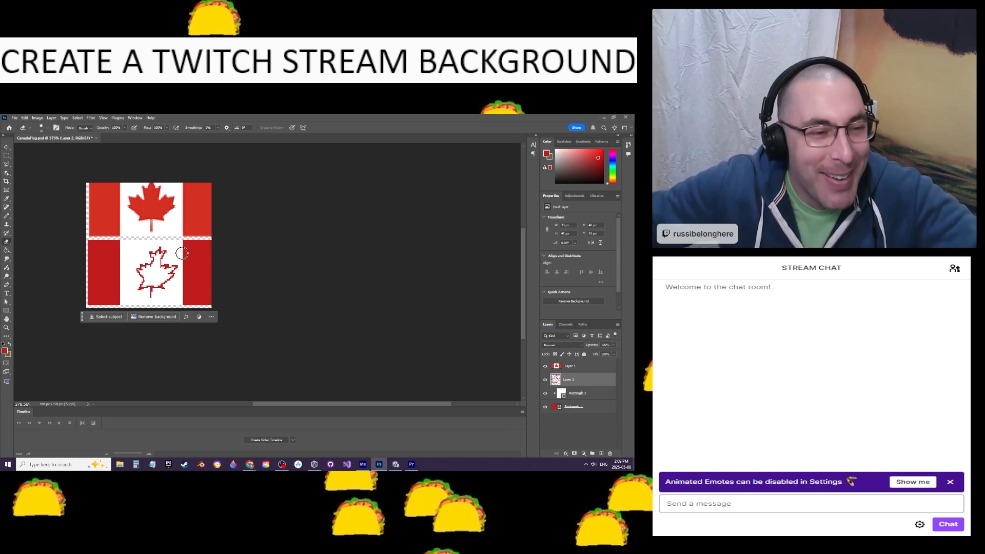
pyautogui.moveTo(168, 251); pyautogui.dragTo(156, 254)
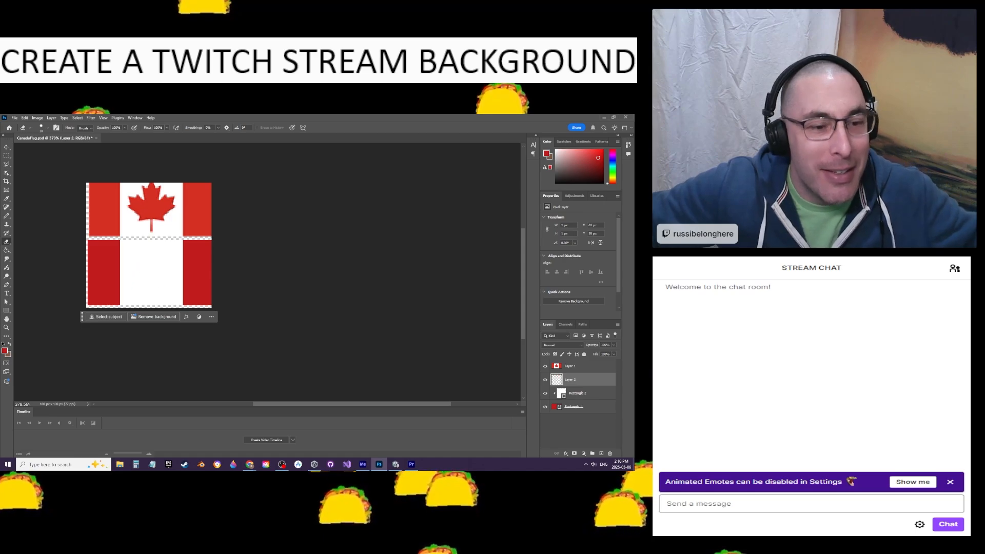
pyautogui.press('p')
pyautogui.press('b')
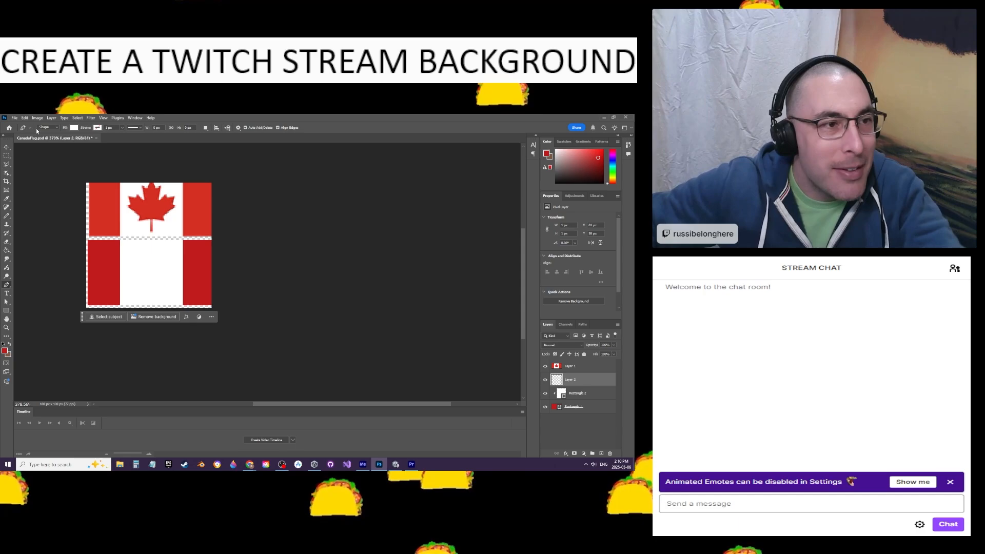
pyautogui.click(7, 285)
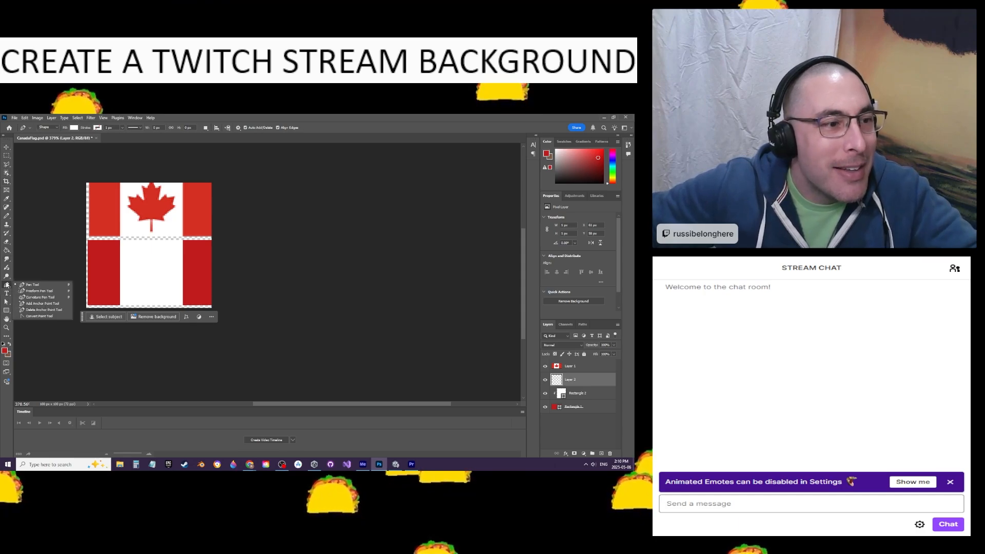
pyautogui.click(33, 285)
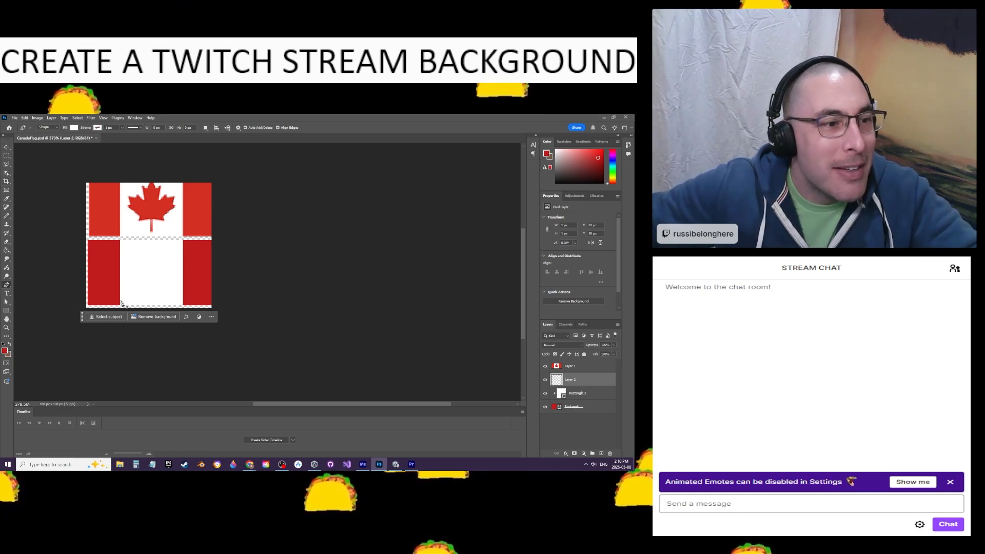
pyautogui.click(148, 303)
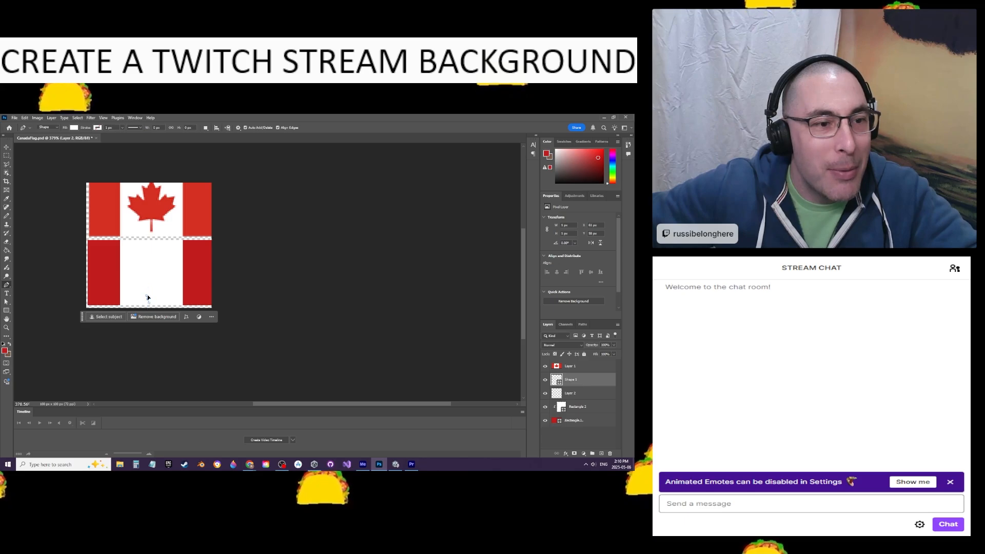
pyautogui.moveTo(147, 296); pyautogui.dragTo(148, 295)
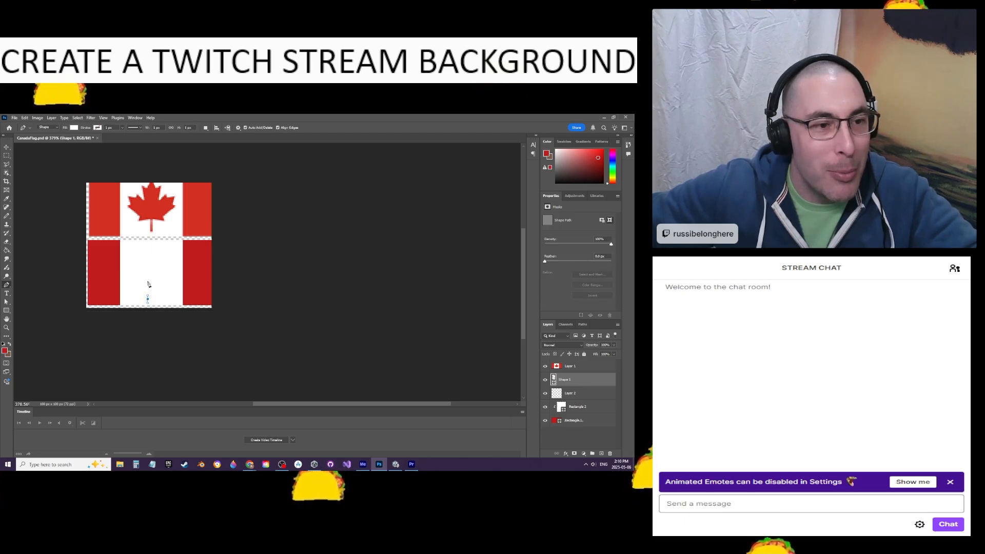
pyautogui.click(148, 283)
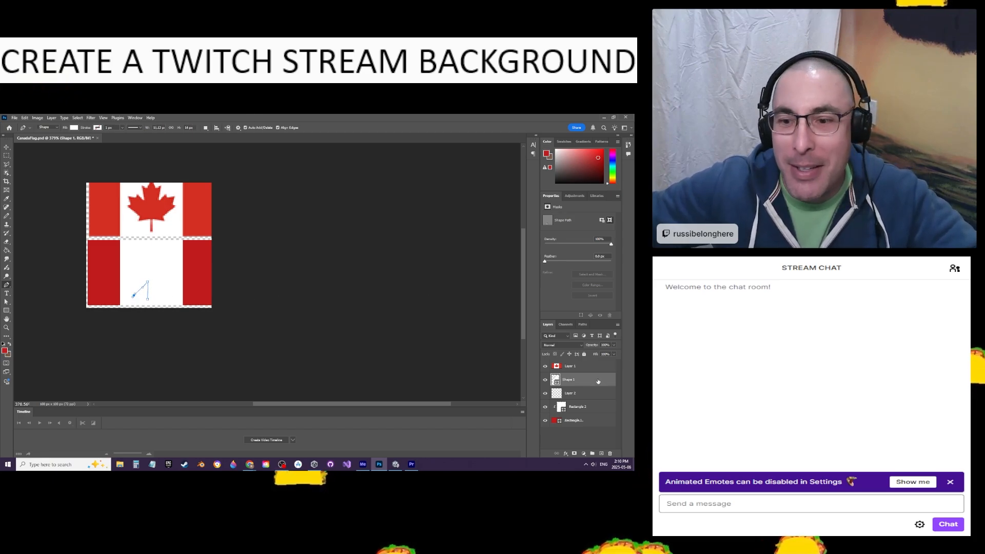
pyautogui.click(610, 454)
# Draw a red maple leaf outline freehand with the Pencil in the lower flag's white band and fill it with red
pyautogui.press('b')
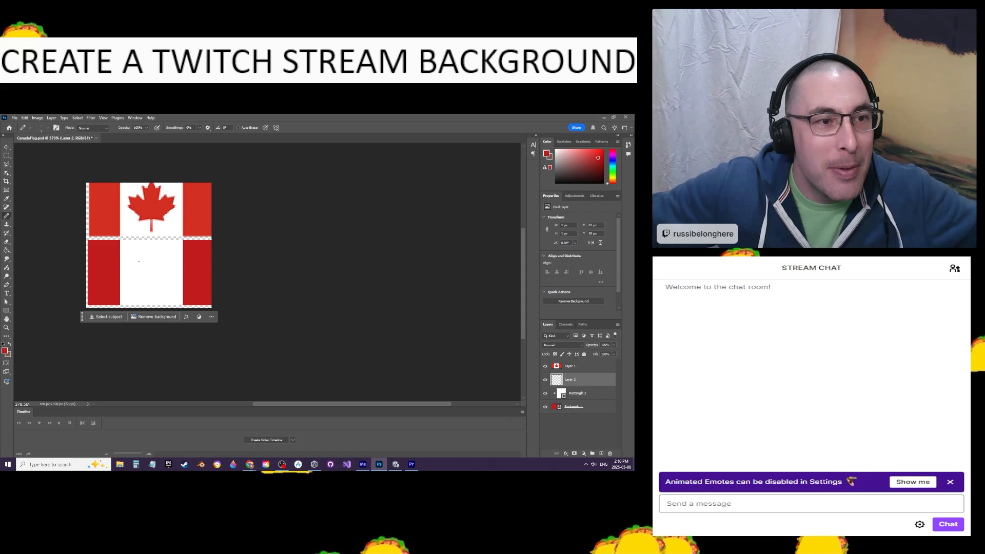
pyautogui.moveTo(140, 263); pyautogui.dragTo(139, 259)
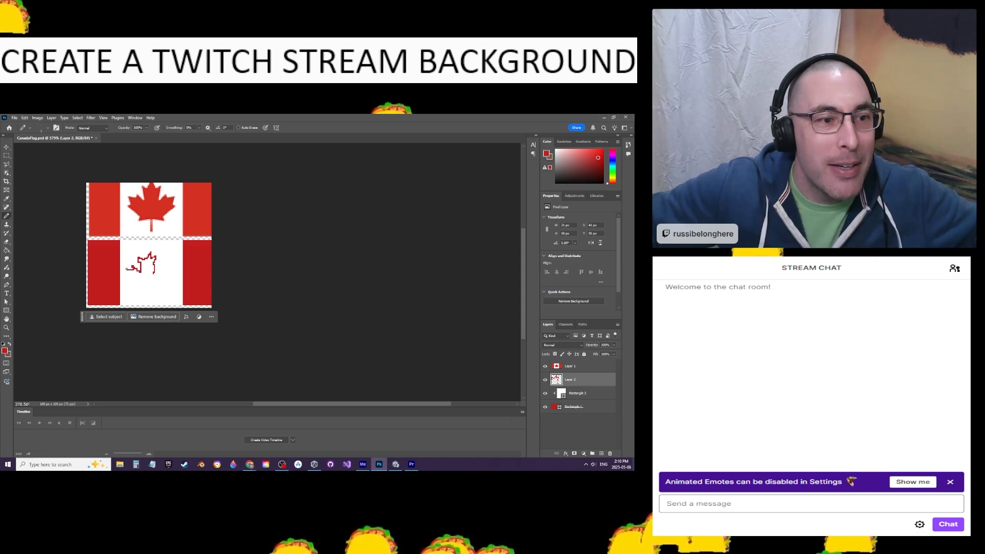
pyautogui.moveTo(128, 281); pyautogui.dragTo(152, 295)
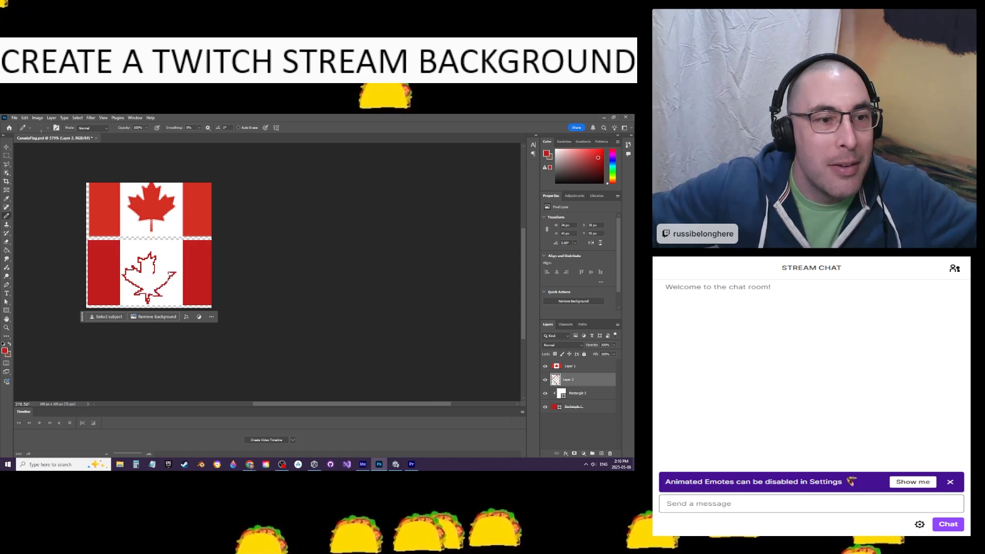
pyautogui.press('g')
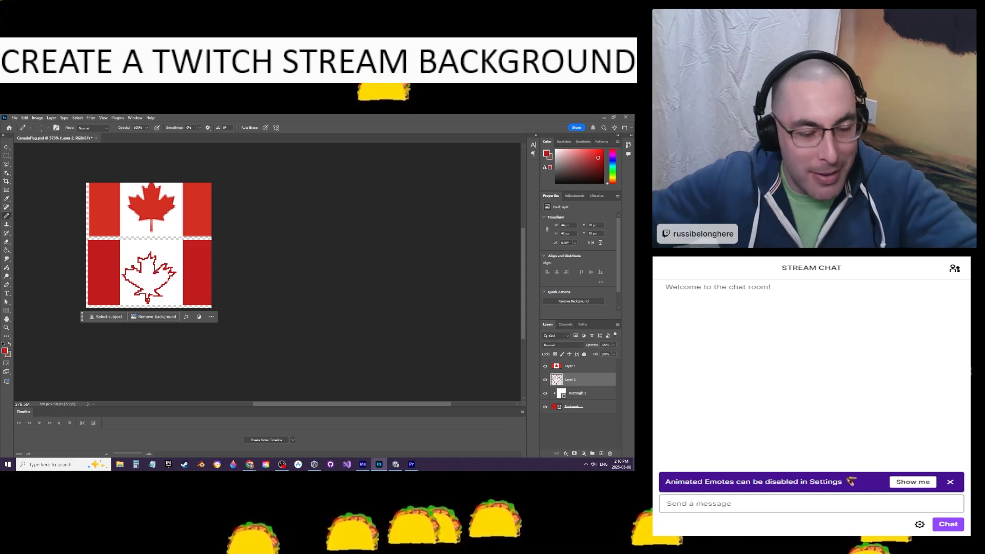
pyautogui.click(134, 279)
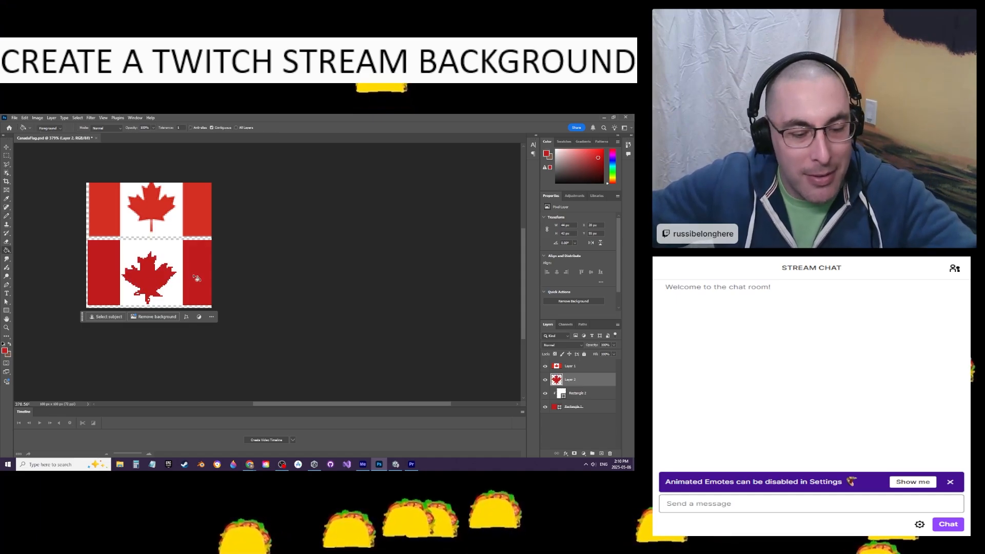
# Refine the stem and edges of the lower maple leaf, alternating a size 4 Eraser with the red Pencil
pyautogui.press('b')
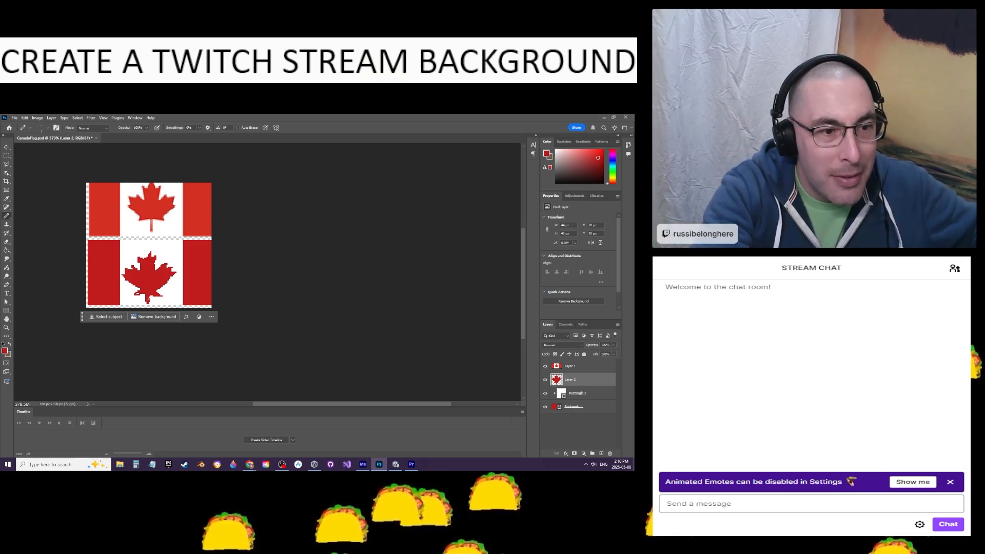
pyautogui.press('e')
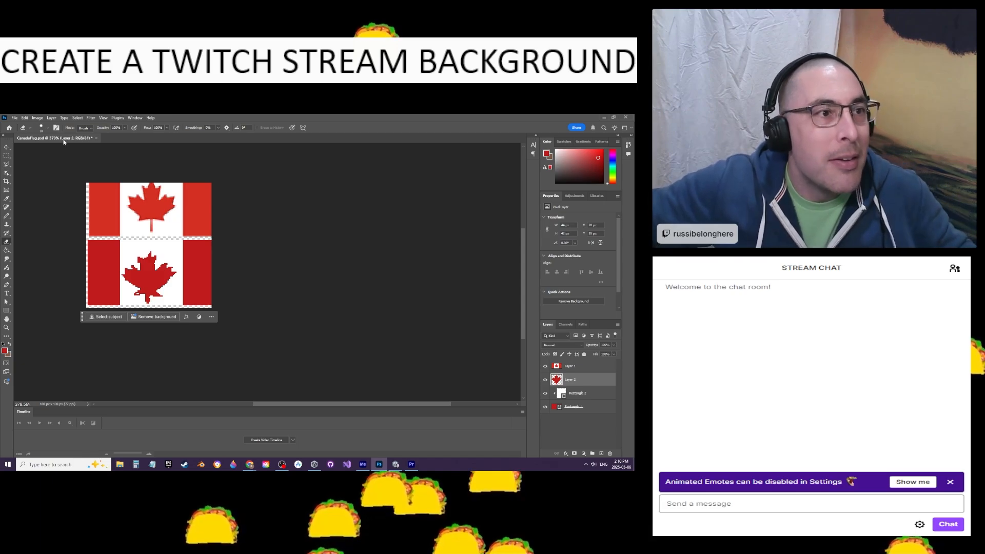
pyautogui.click(41, 132)
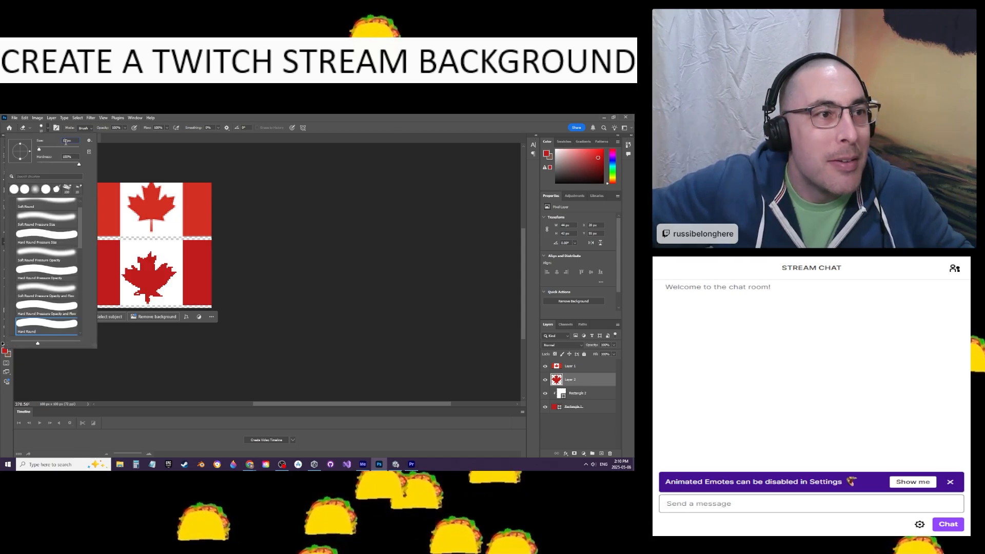
pyautogui.write('4')
pyautogui.press('Return')
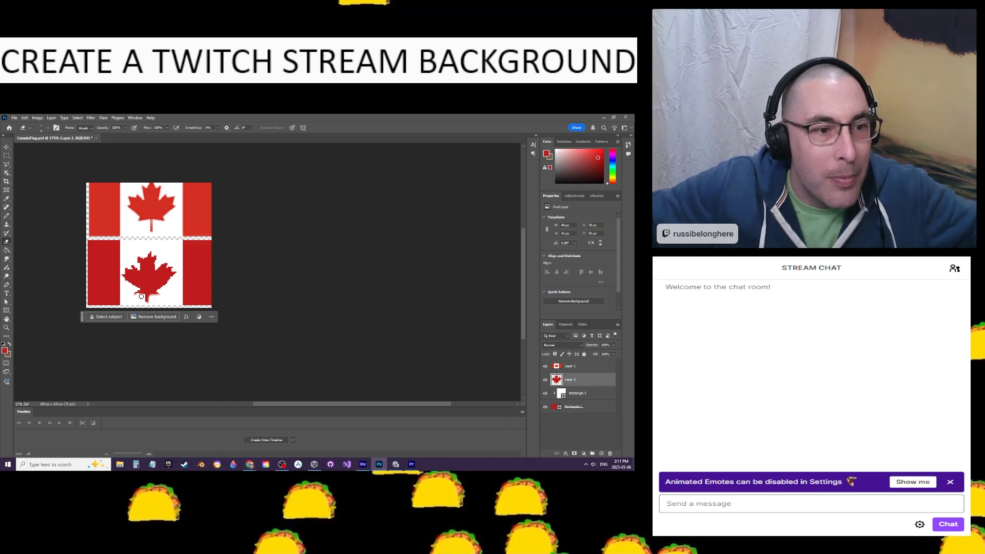
pyautogui.press('b')
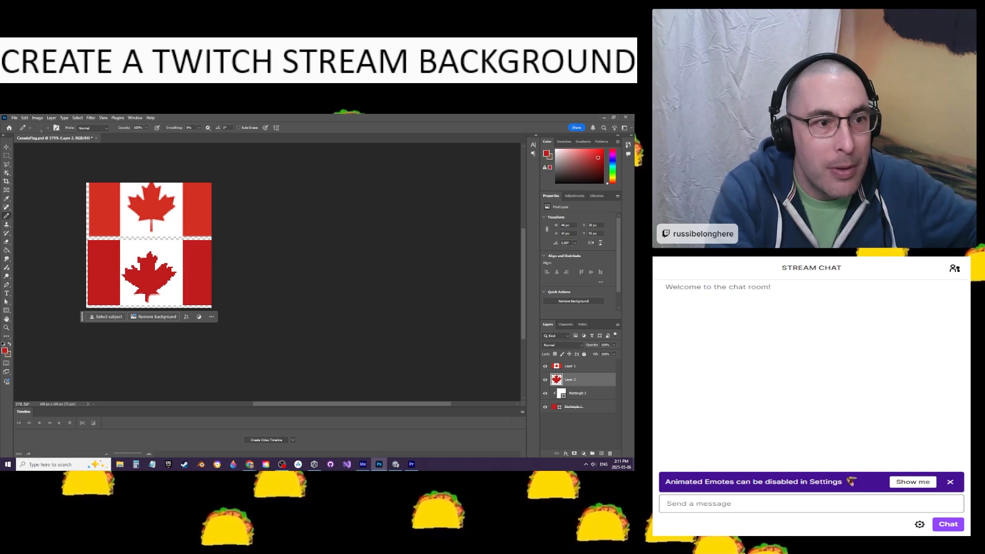
pyautogui.press('e')
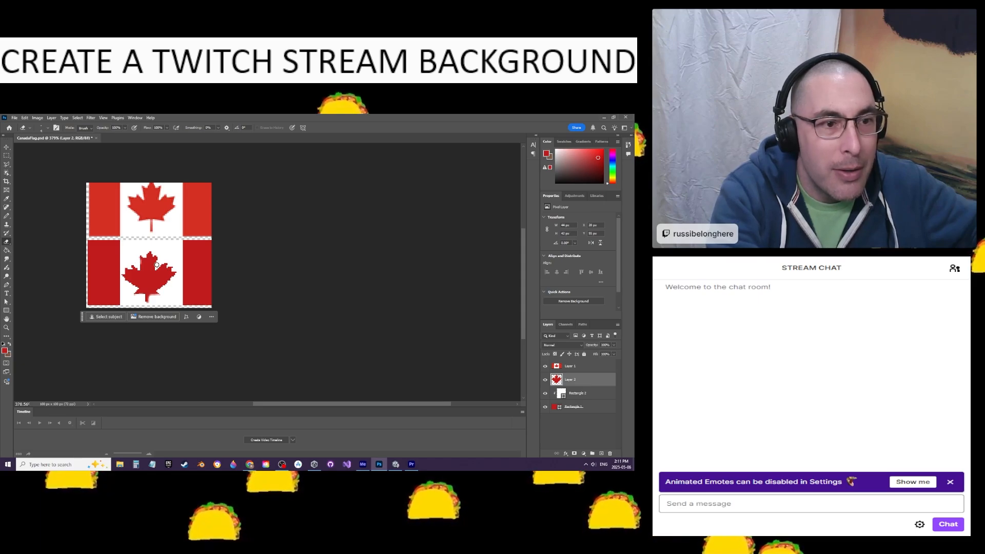
pyautogui.press('b')
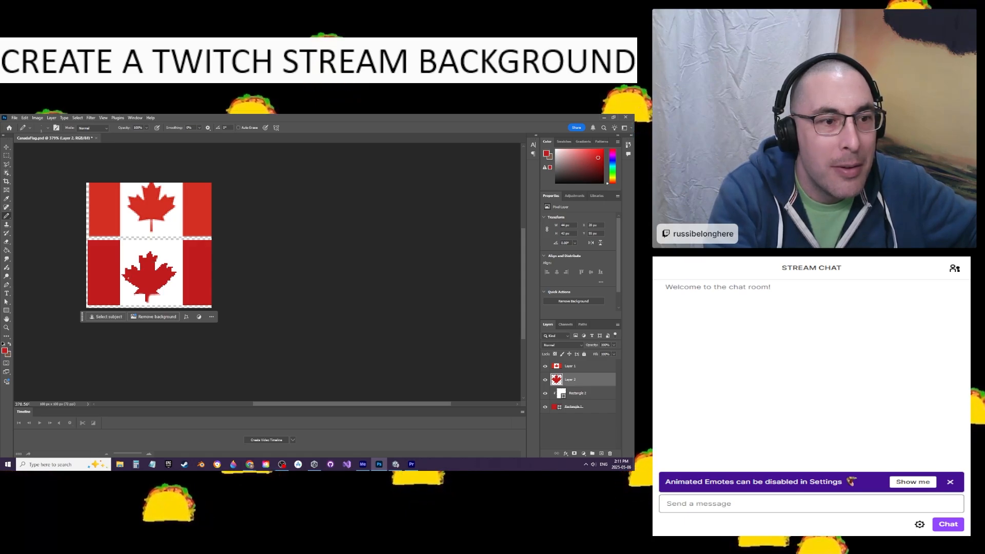
pyautogui.press('e')
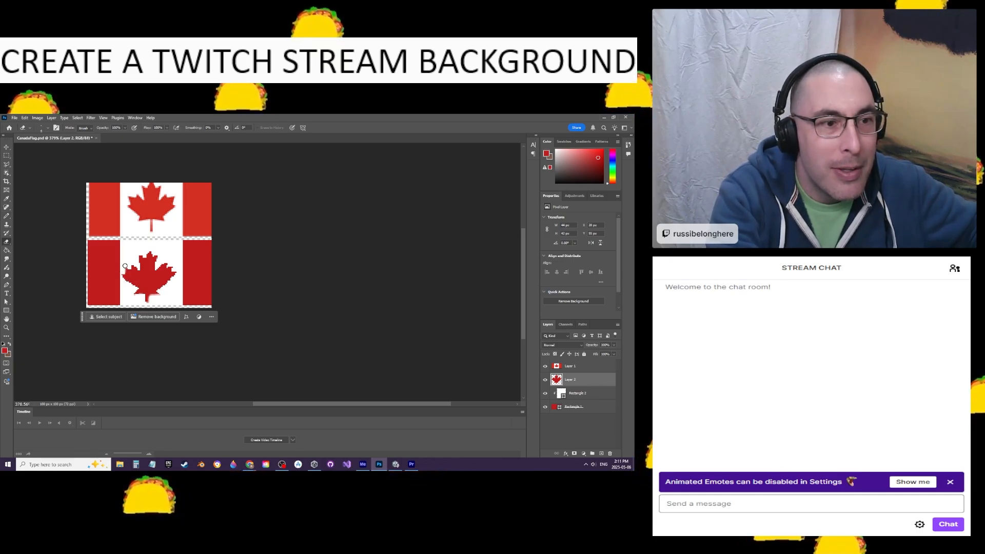
pyautogui.press('b')
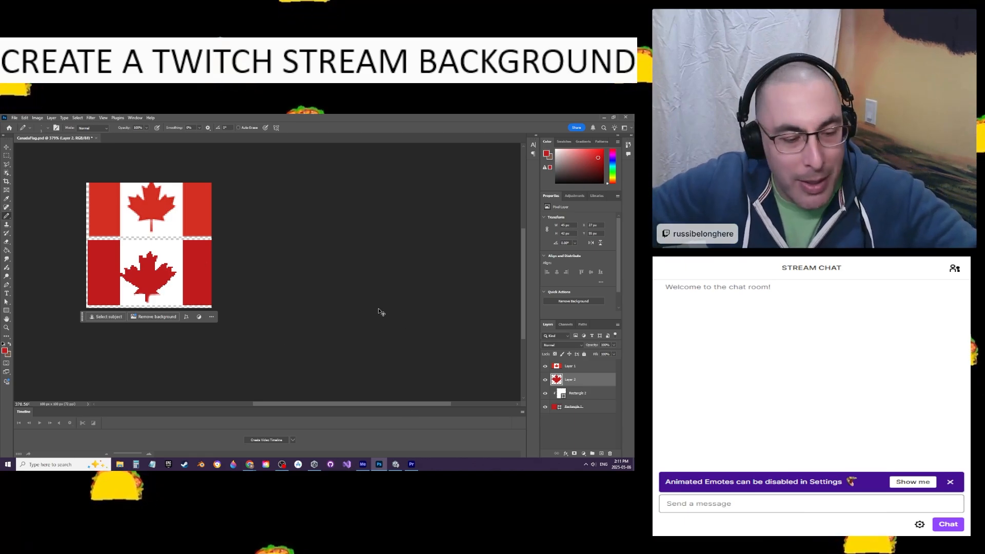
# Center the maple leaf in the lower flag's white band with Free Transform and touch up its edges
pyautogui.hotkey('ctrl', 't')
pyautogui.moveTo(145, 280); pyautogui.dragTo(150, 281)
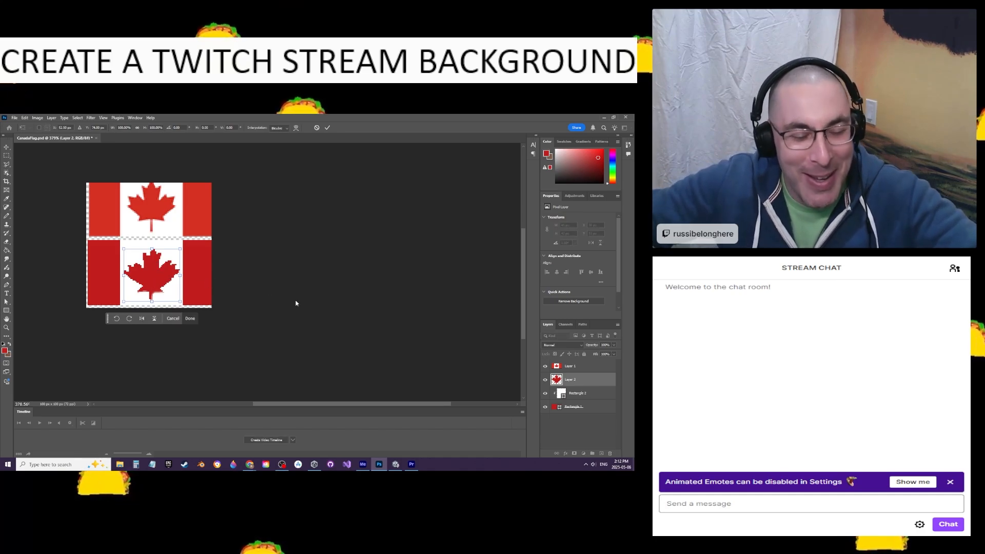
pyautogui.press('Return')
pyautogui.press('b')
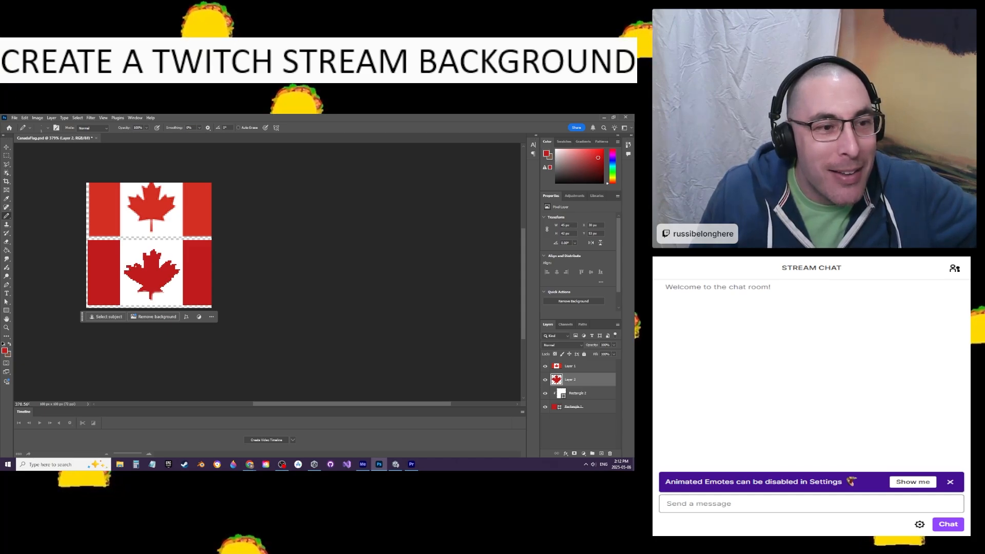
pyautogui.press('e')
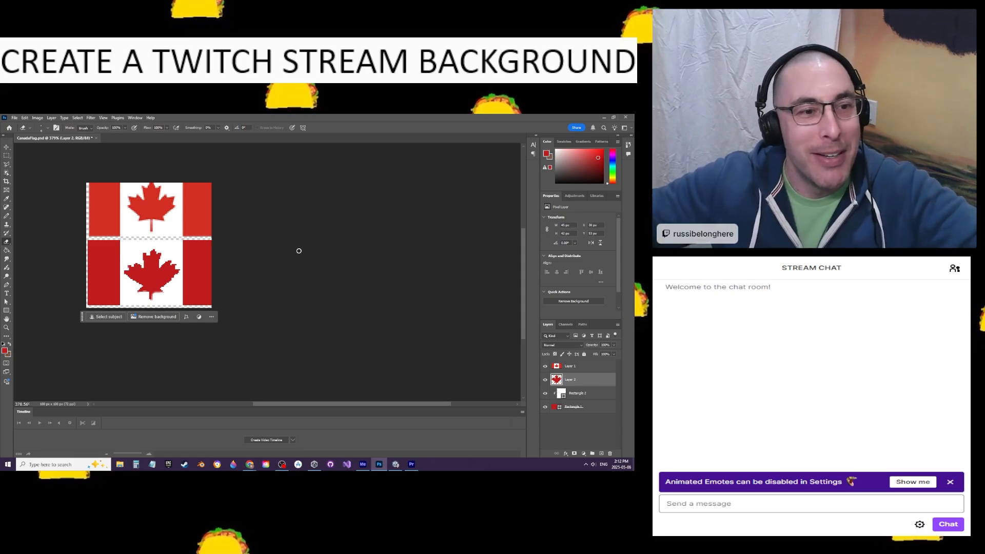
pyautogui.press('b')
# Delete the reference flag on Layer 1 and save the CanadaFlag.psd document
pyautogui.click(587, 367)
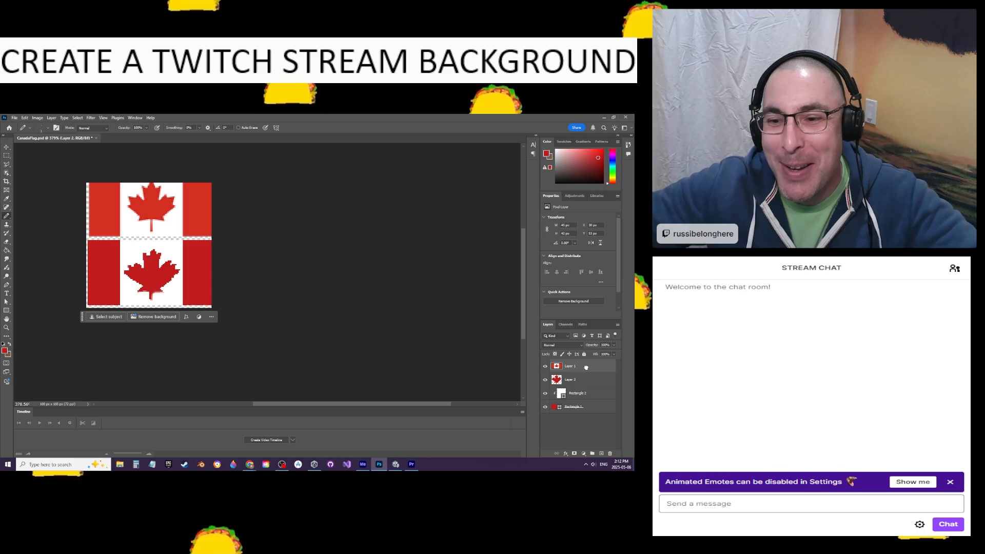
pyautogui.press('Delete')
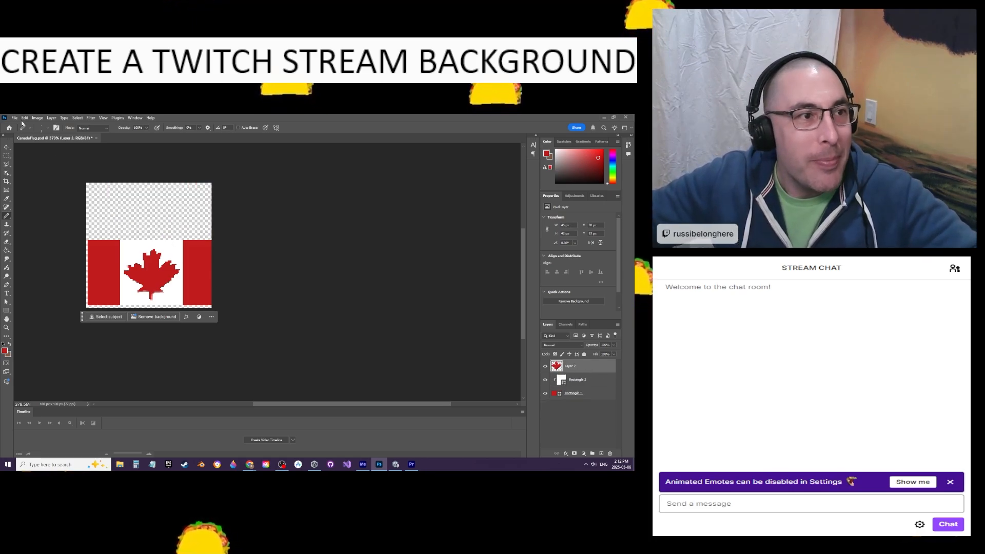
pyautogui.press('v')
pyautogui.click(56, 154)
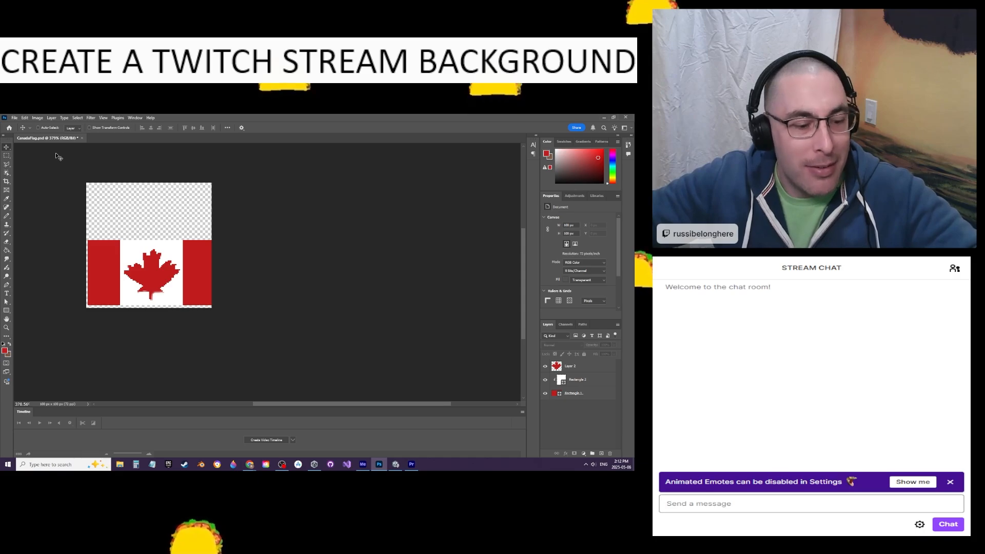
pyautogui.hotkey('ctrl', 's')
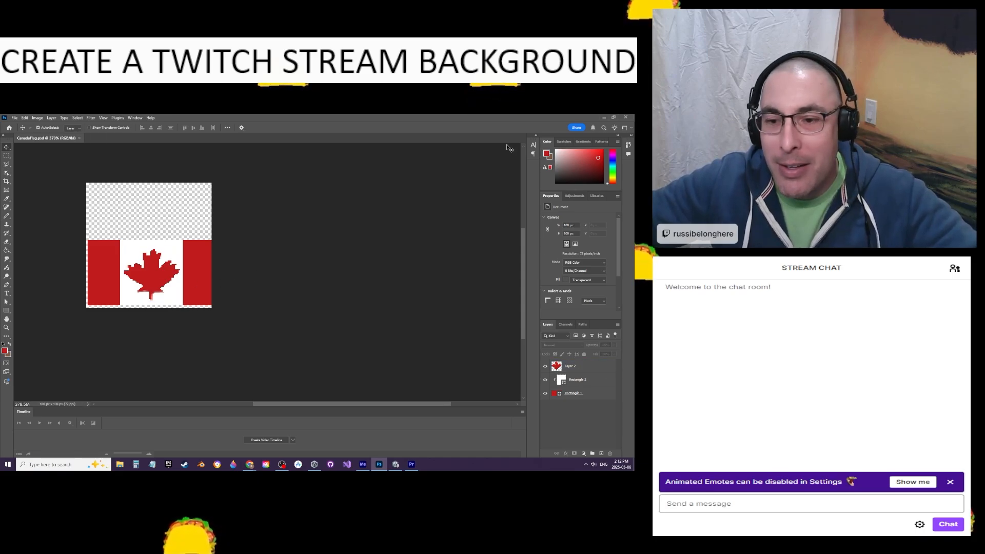
# Switch to Unity and add a new Particle System effect to SampleScene, separate from the existing taco particle system
pyautogui.click(396, 465)
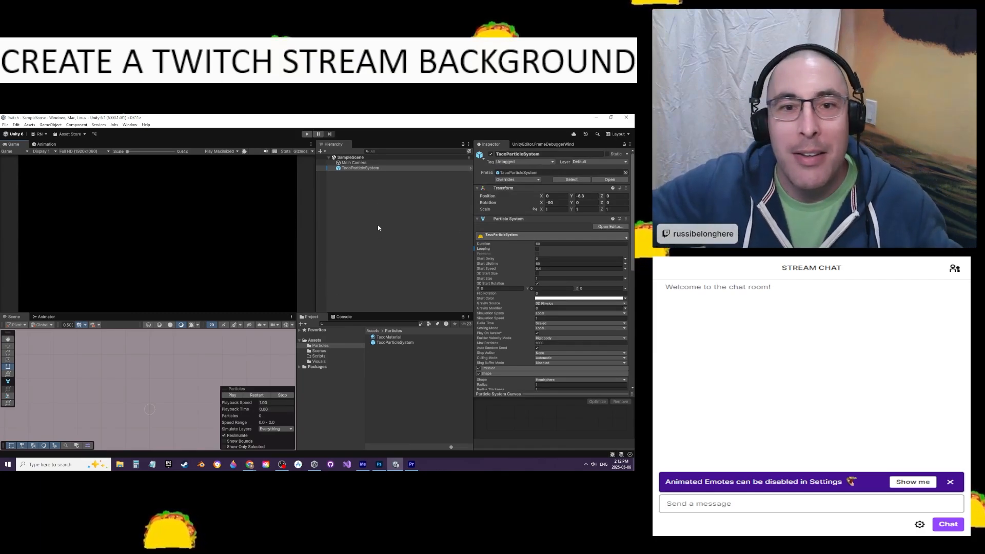
pyautogui.click(357, 169)
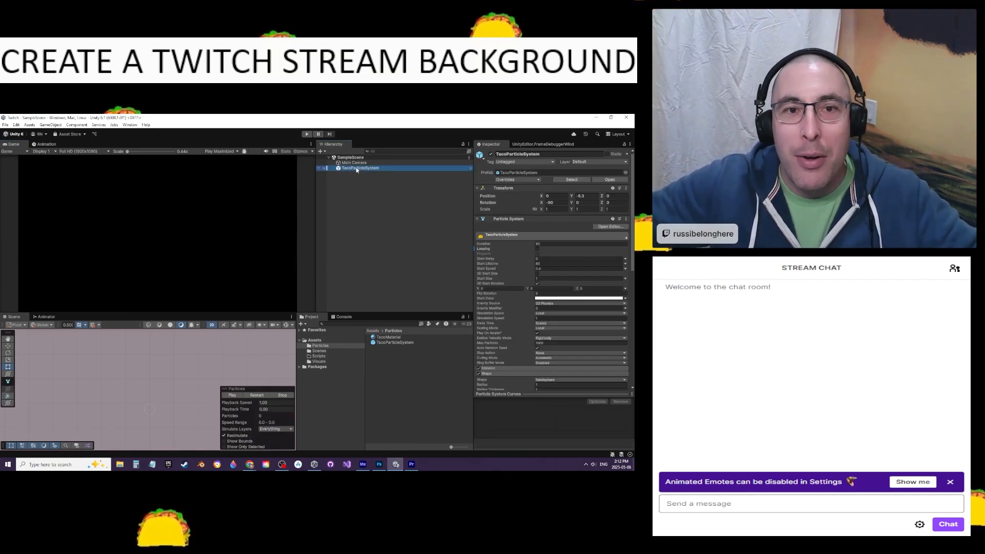
pyautogui.click(332, 269)
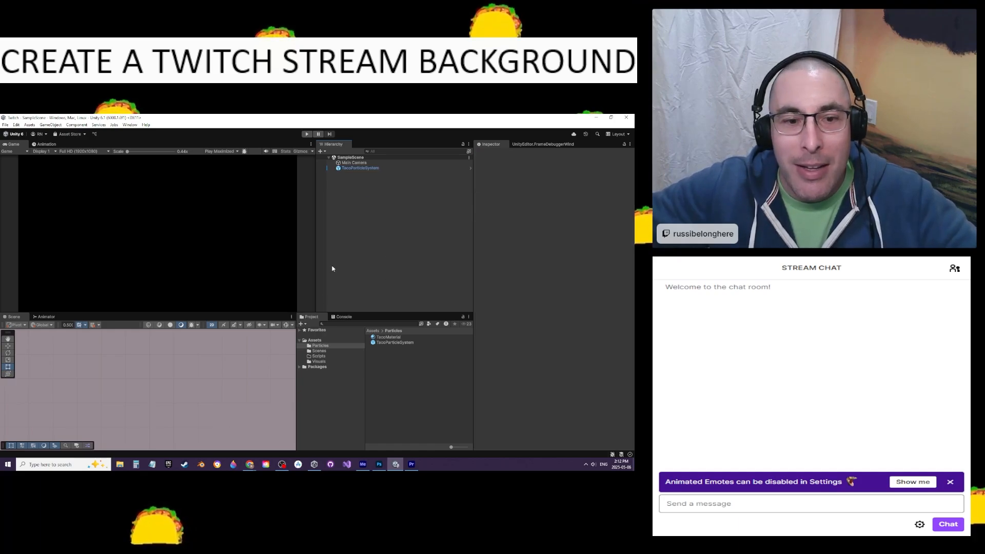
pyautogui.rightClick(380, 226)
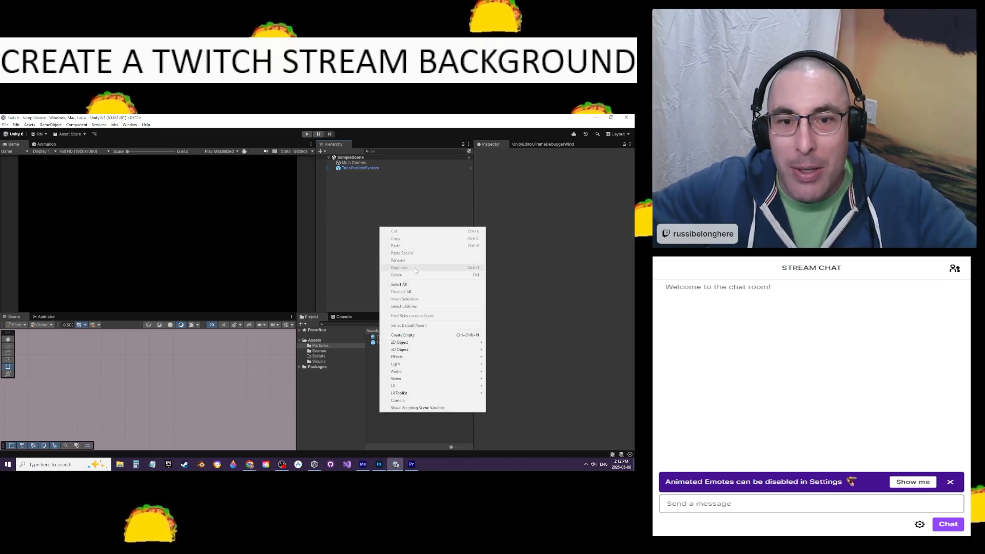
pyautogui.moveTo(408, 383)
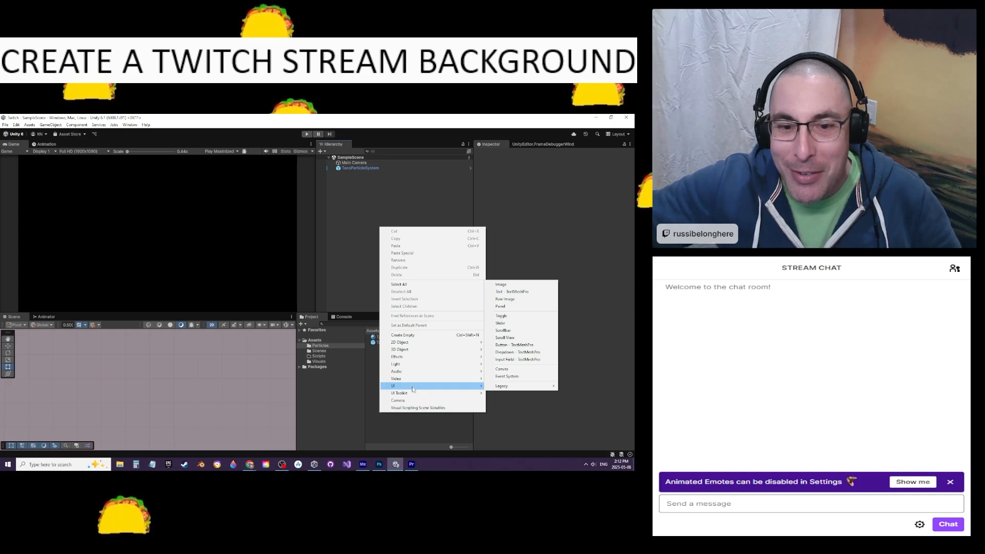
pyautogui.moveTo(403, 361)
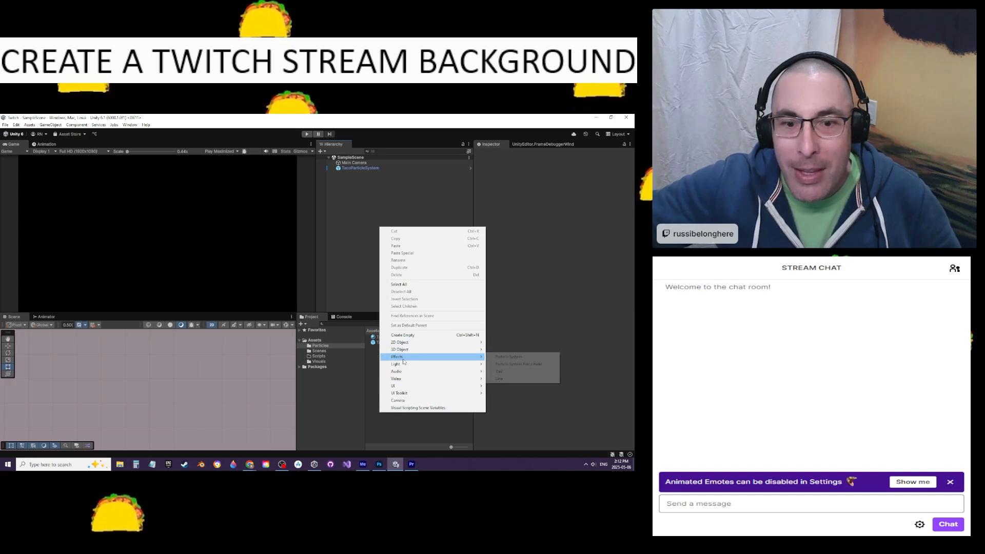
pyautogui.click(500, 357)
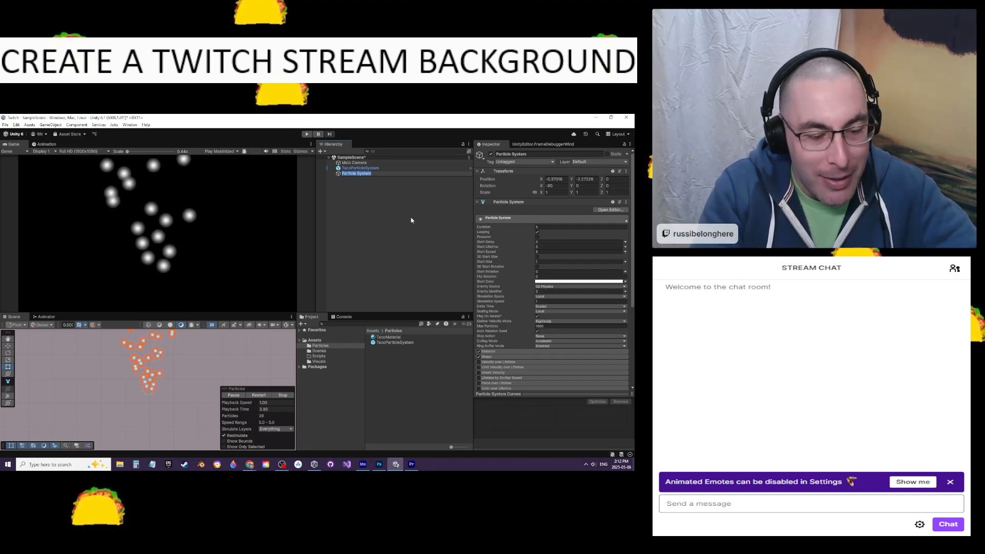
# Name the new particle system CanadaFlagParticles
pyautogui.write('CascadeF')
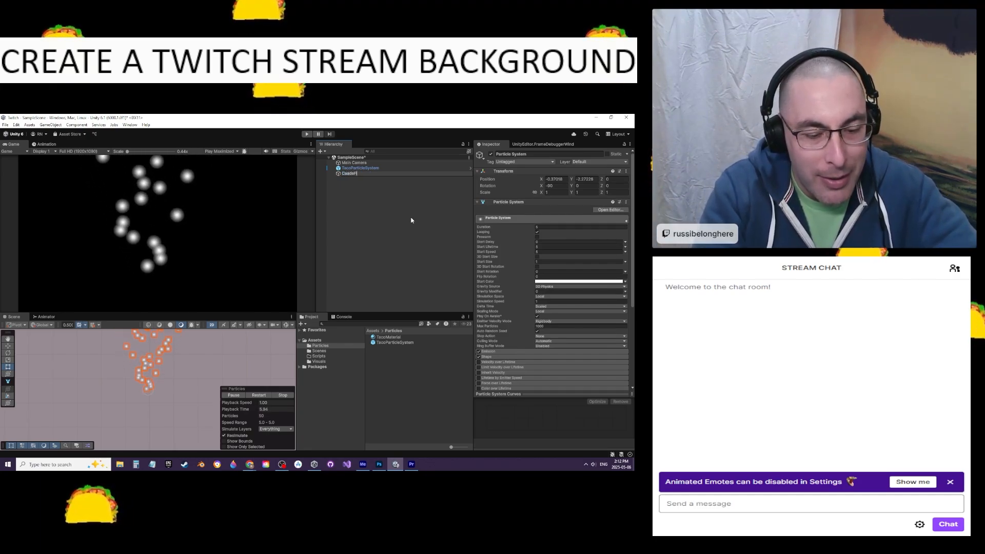
pyautogui.write('lagParticle')
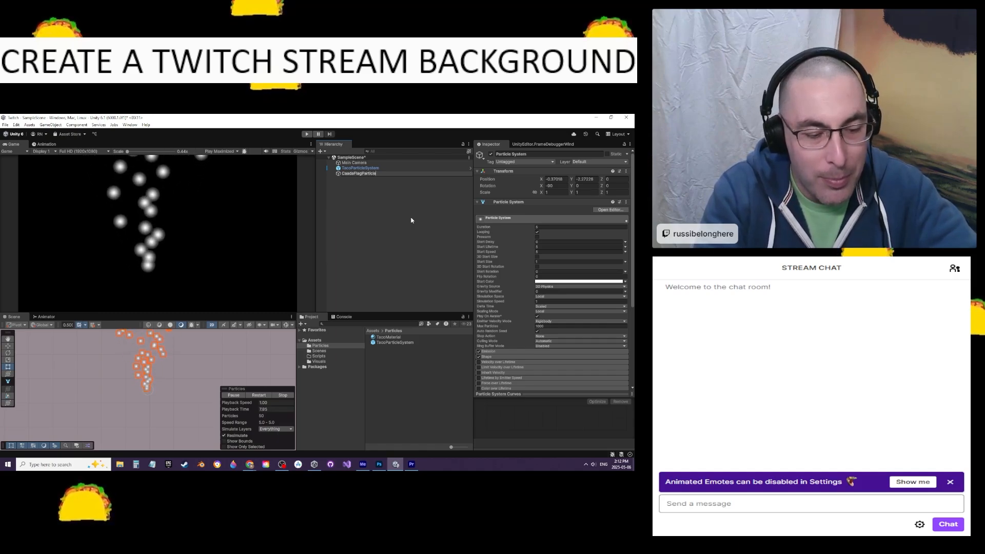
pyautogui.write('s')
pyautogui.click(403, 218)
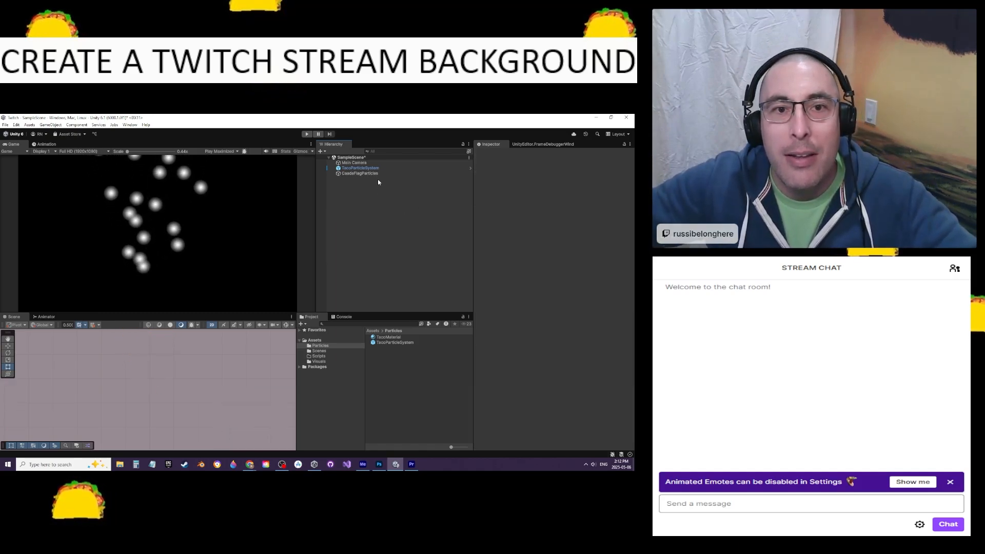
pyautogui.click(354, 174)
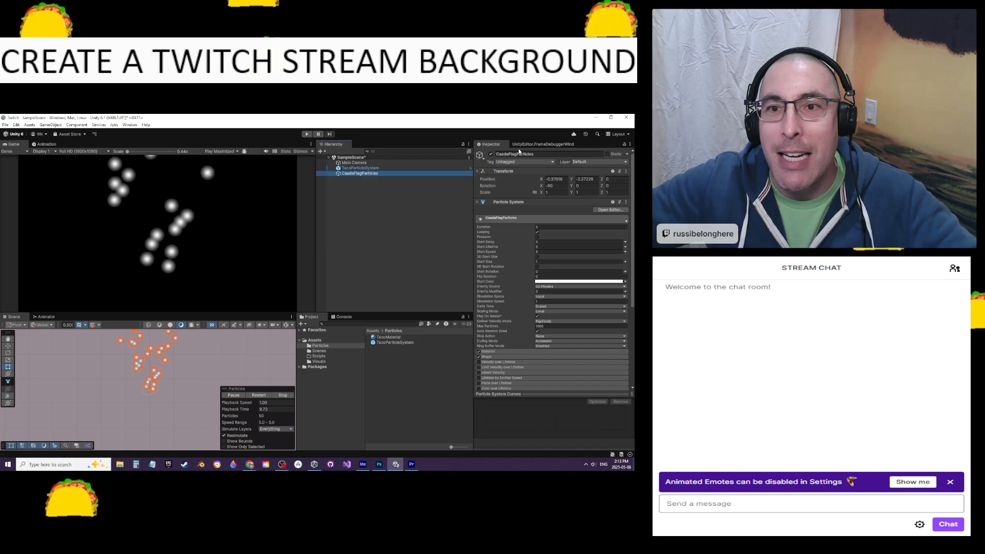
pyautogui.click(502, 156)
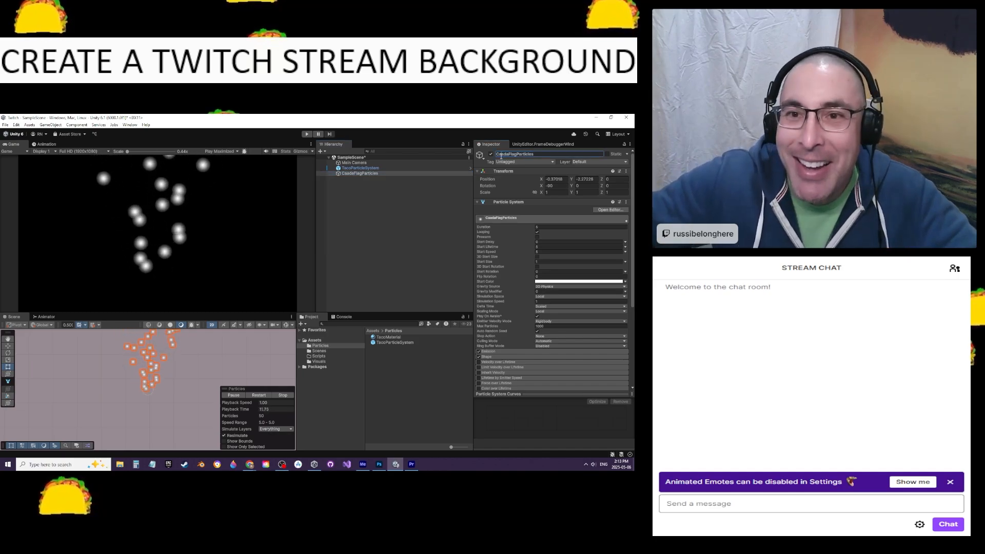
pyautogui.write('n')
pyautogui.click(445, 174)
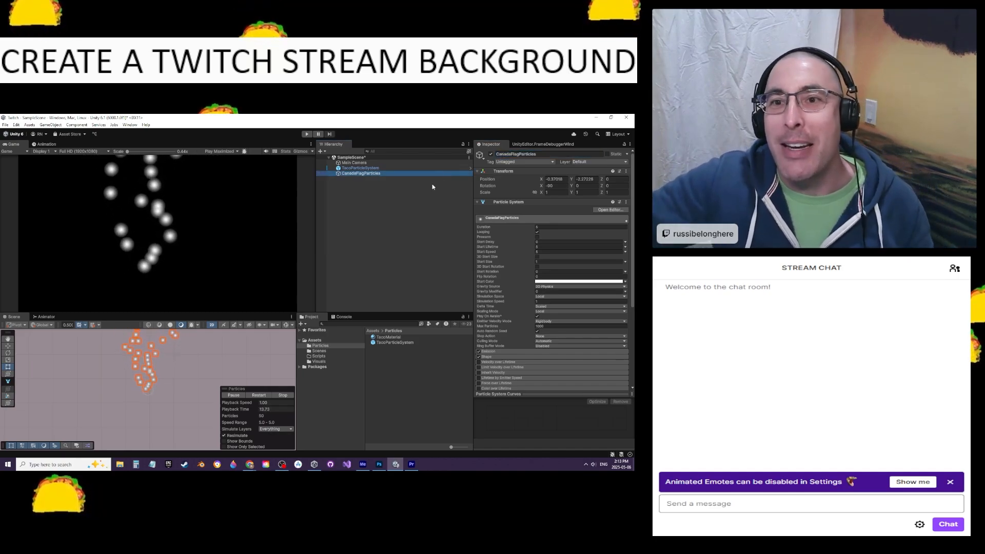
pyautogui.click(401, 211)
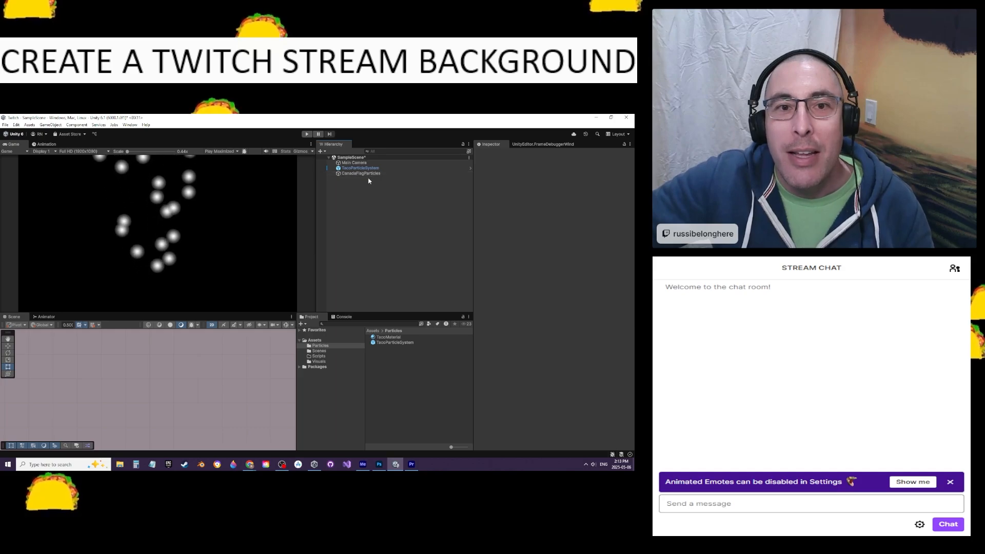
# Create a new material named CanadaFlagMaterial in the Particles asset folder
pyautogui.click(377, 267)
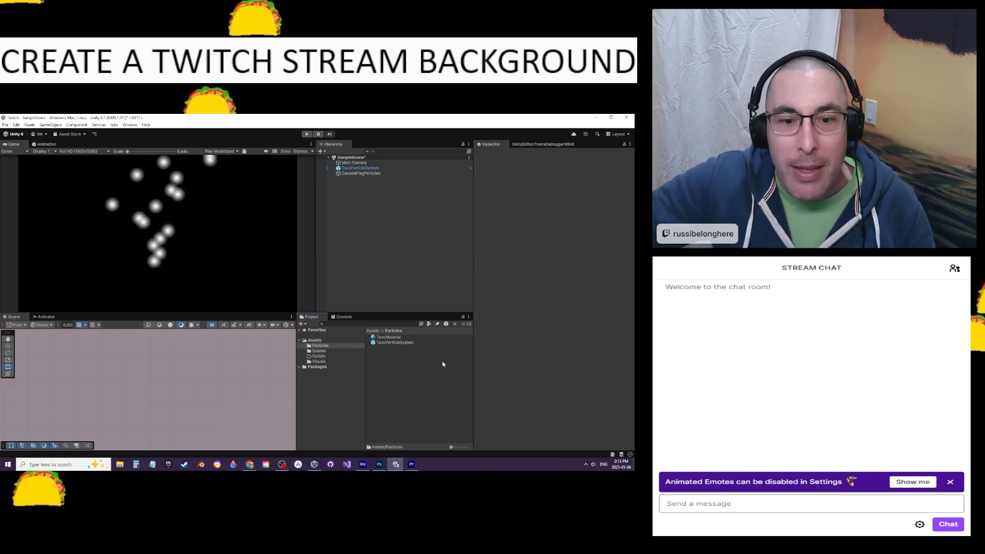
pyautogui.rightClick(321, 345)
pyautogui.moveTo(476, 195)
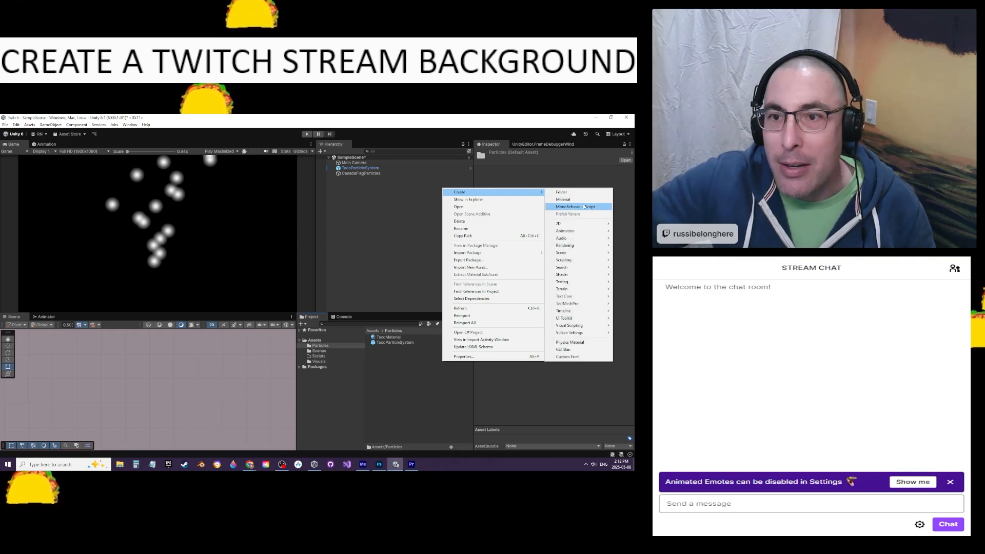
pyautogui.click(563, 200)
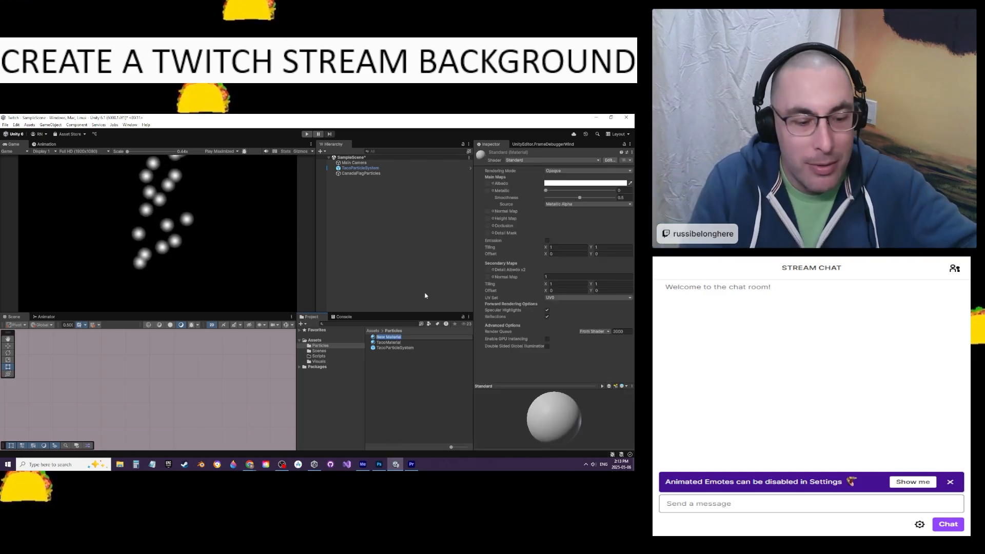
pyautogui.write('CanadaF')
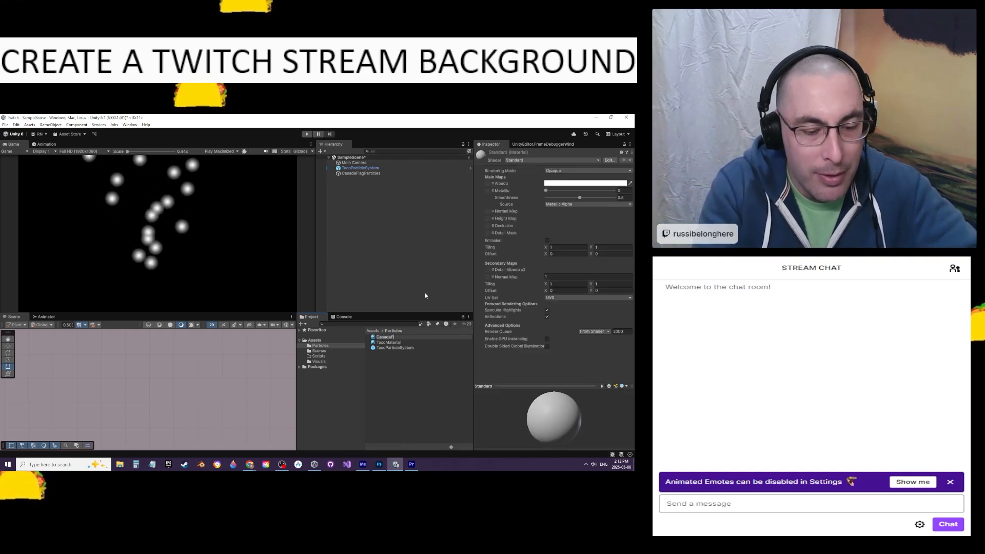
pyautogui.write('lagMaterial')
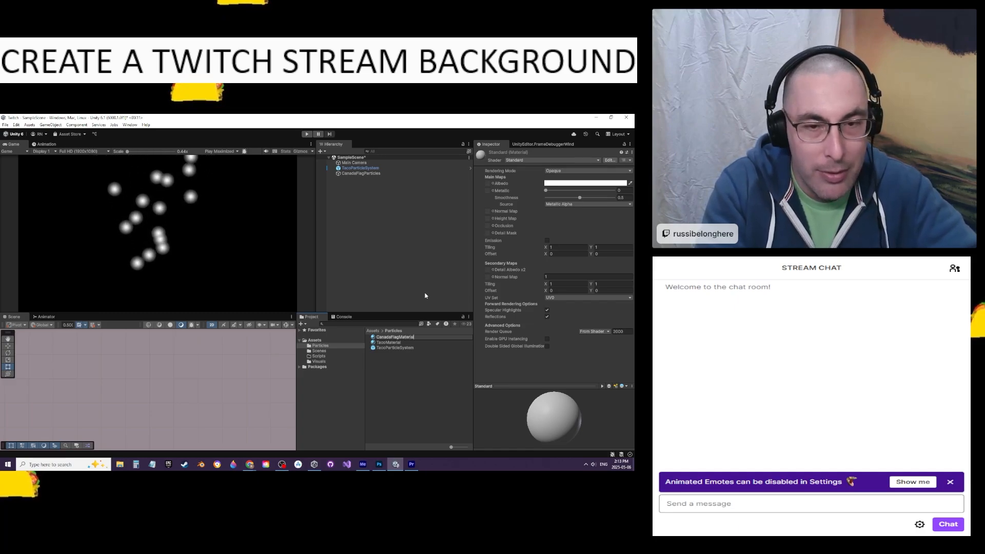
pyautogui.press('Return')
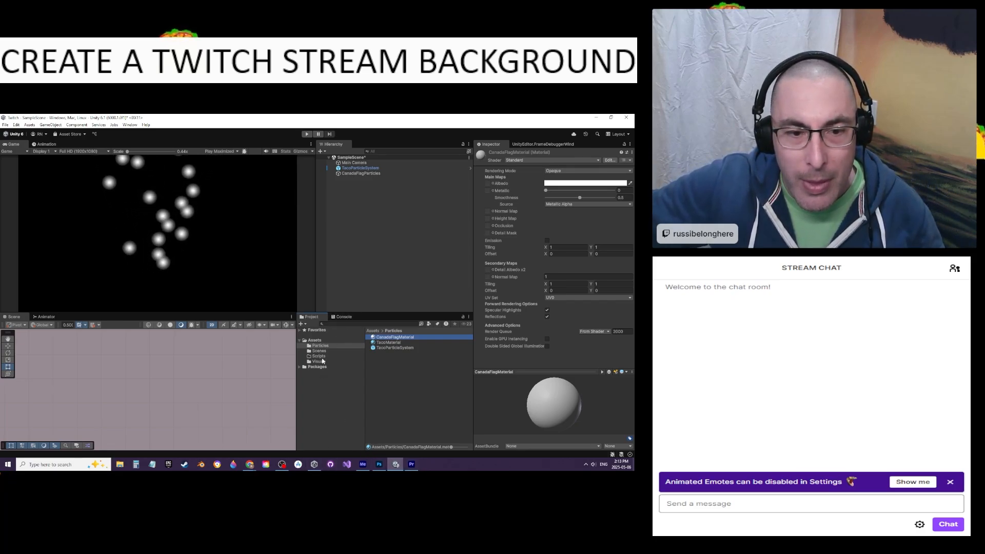
# Assign the CanadaFlag image from the Visuals folder as the Albedo map of CanadaFlagMaterial
pyautogui.click(319, 362)
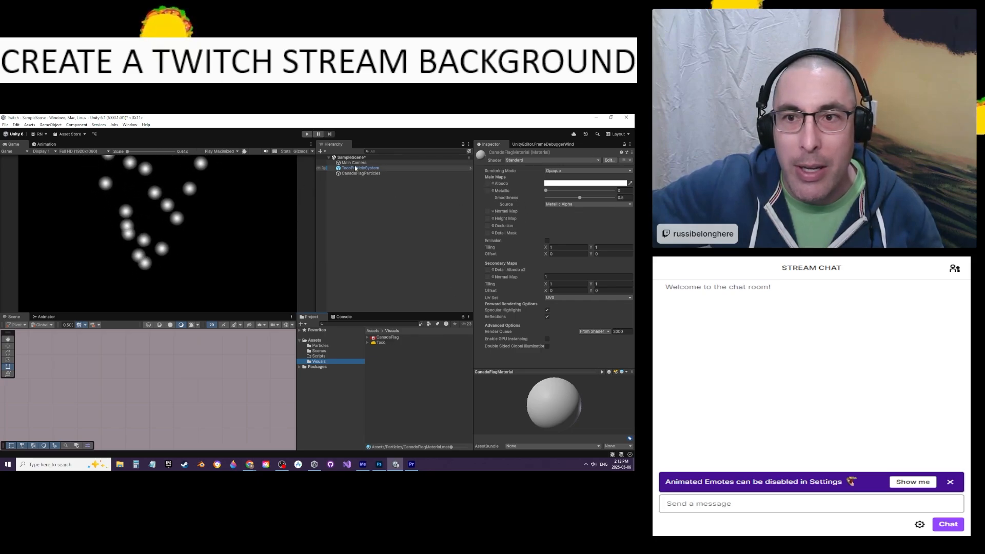
pyautogui.click(320, 351)
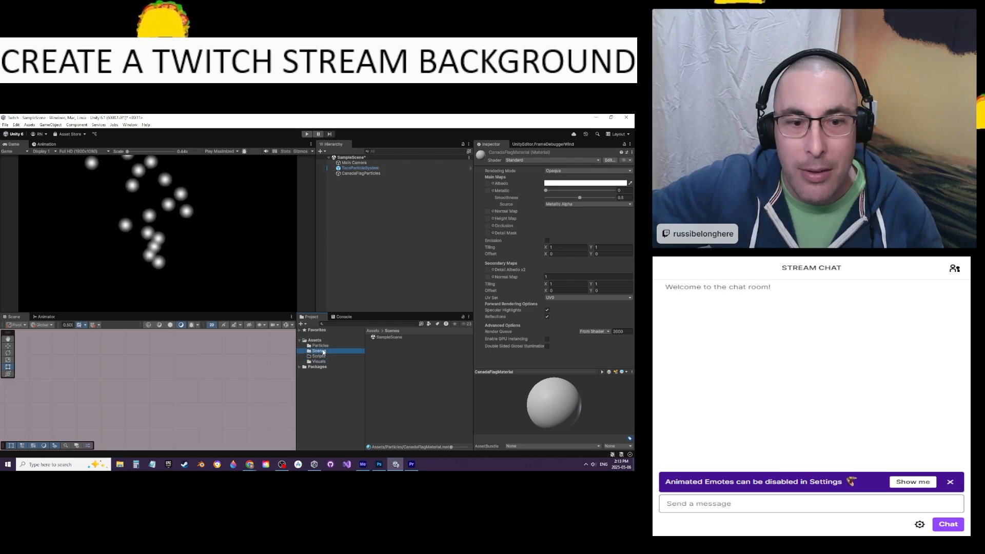
pyautogui.click(325, 346)
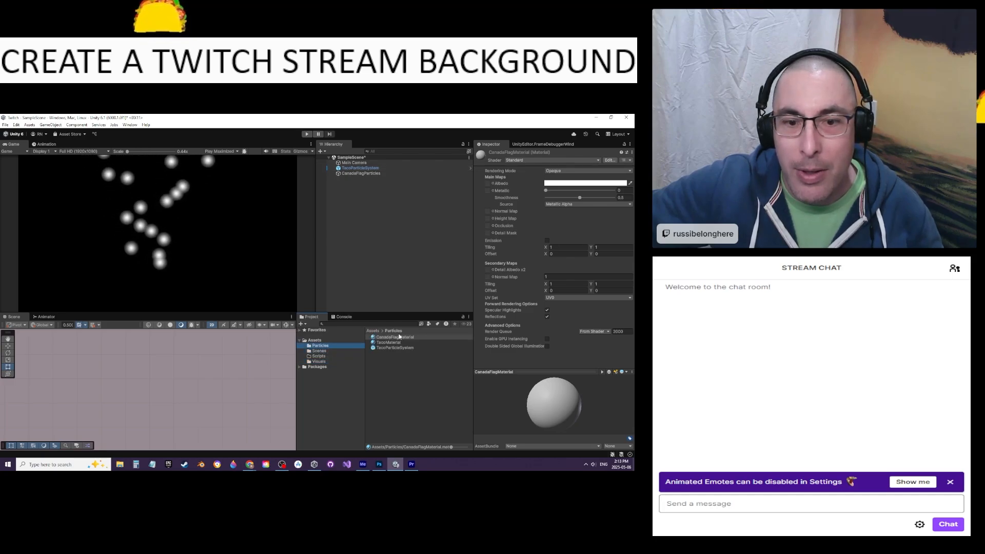
pyautogui.click(389, 342)
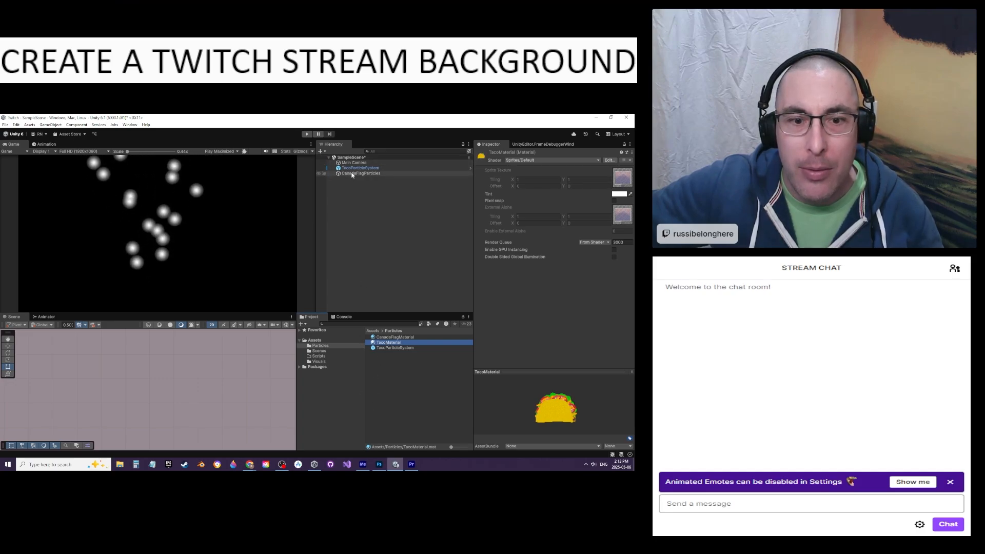
pyautogui.click(384, 338)
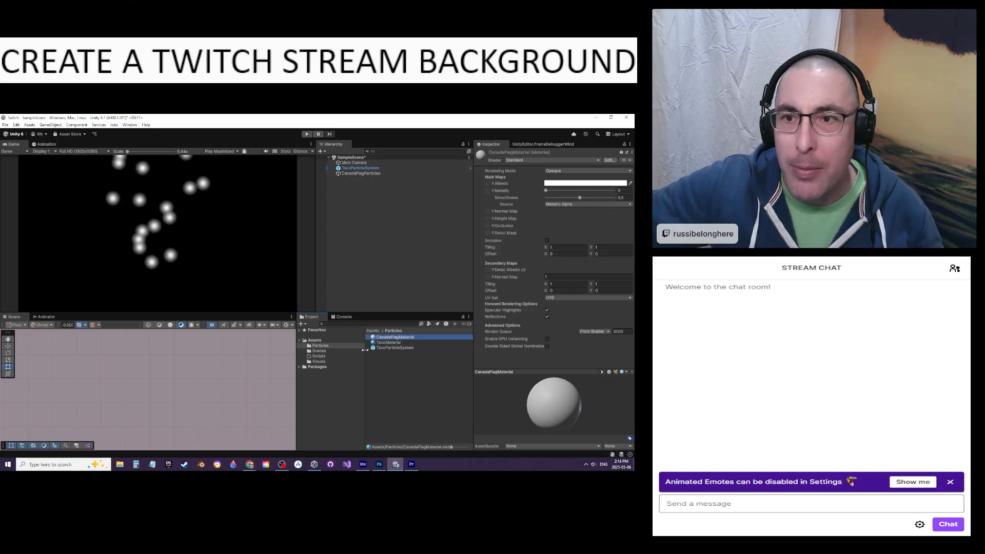
pyautogui.click(318, 362)
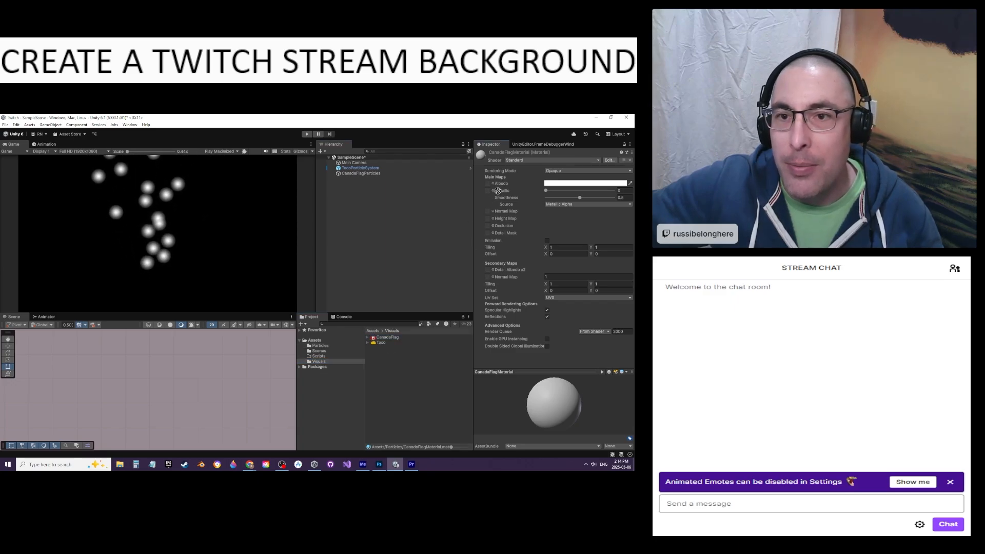
pyautogui.moveTo(488, 187); pyautogui.dragTo(488, 184)
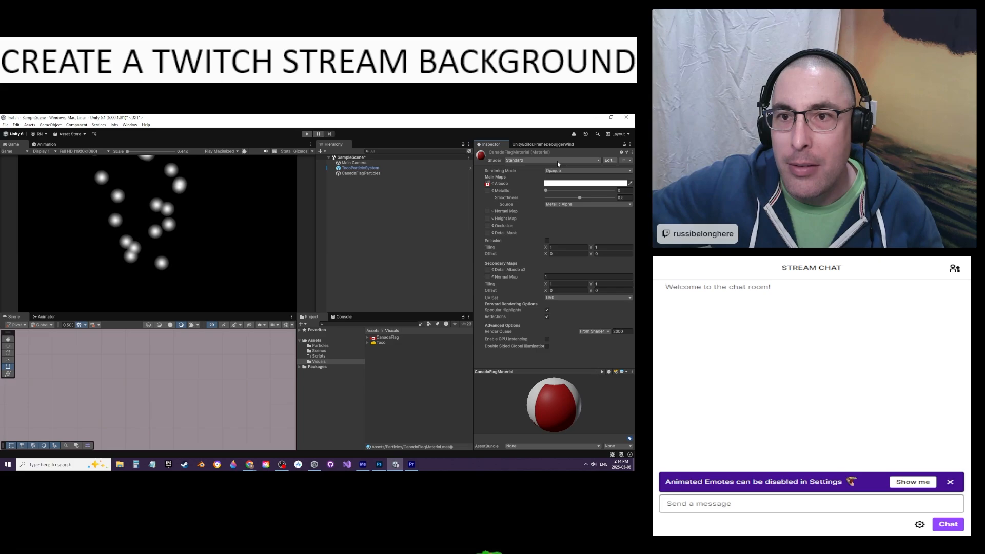
# Change the shader of CanadaFlagMaterial to Sprites/Default
pyautogui.click(592, 159)
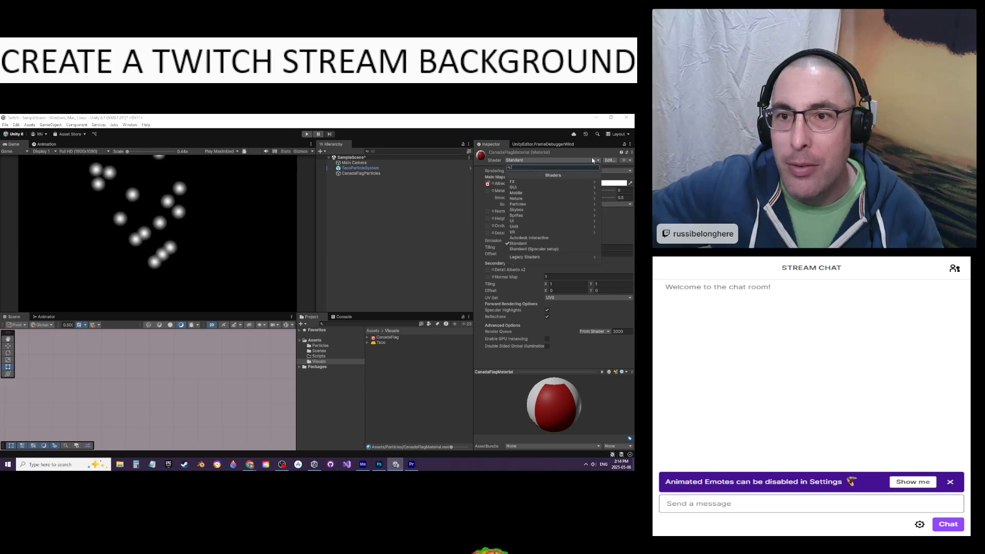
pyautogui.click(543, 216)
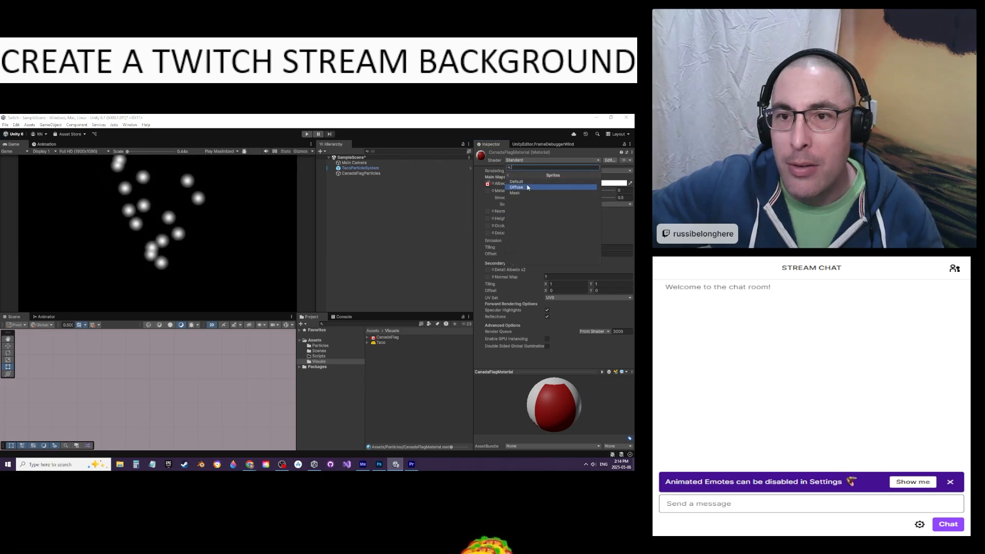
pyautogui.click(516, 181)
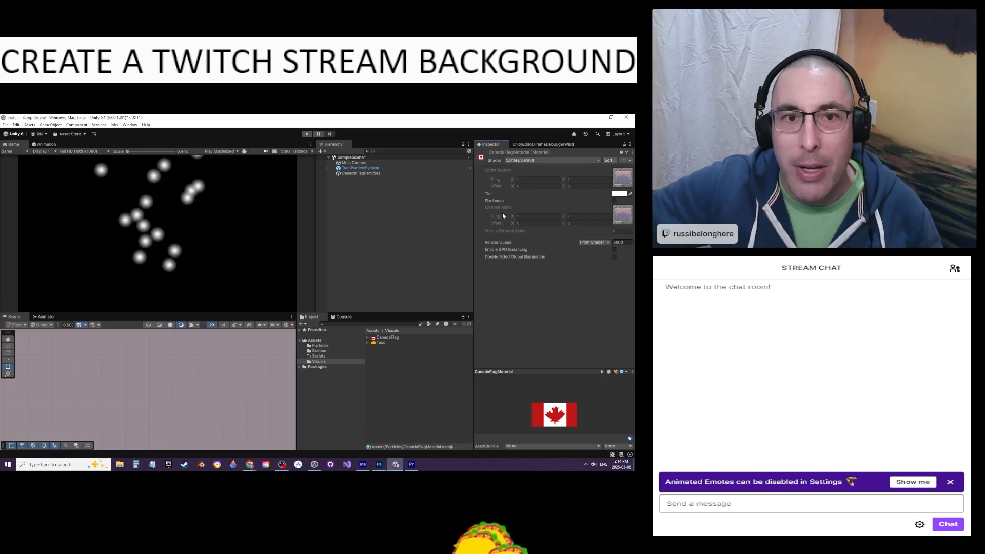
# Set CanadaFlagMaterial from the Particles folder as the Renderer material of the CanadaFlagParticles system
pyautogui.click(358, 174)
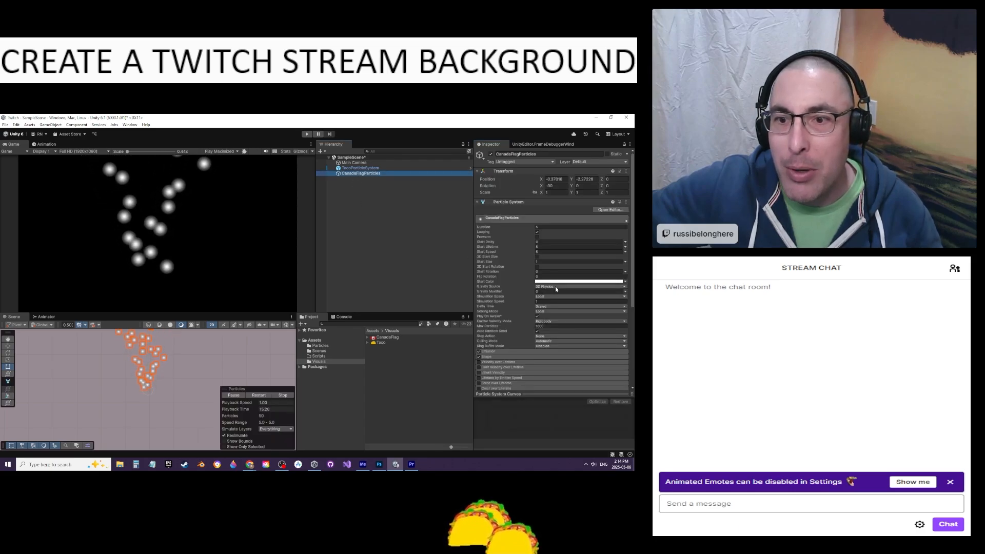
pyautogui.scroll(-5, 555, 287)
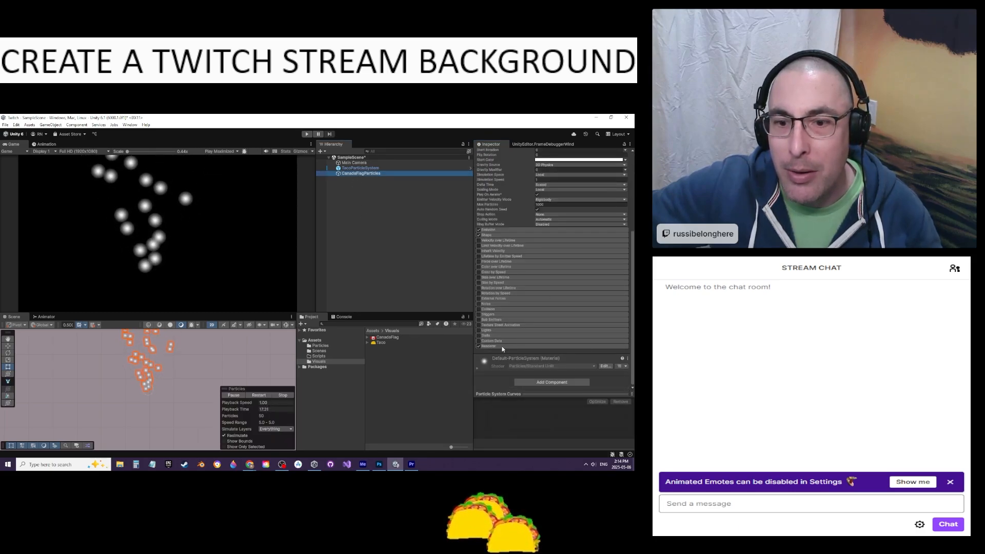
pyautogui.click(487, 347)
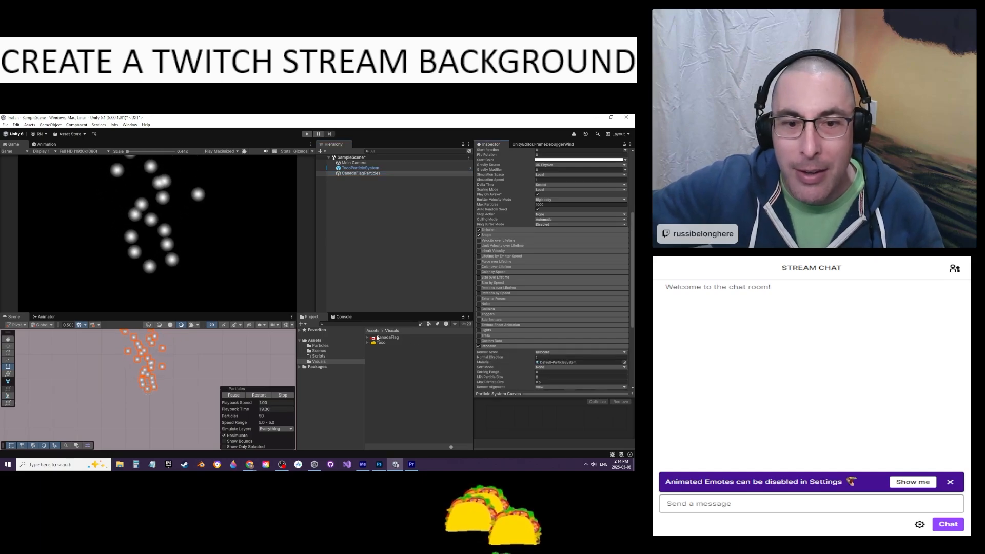
pyautogui.click(321, 346)
pyautogui.moveTo(391, 339); pyautogui.dragTo(567, 365)
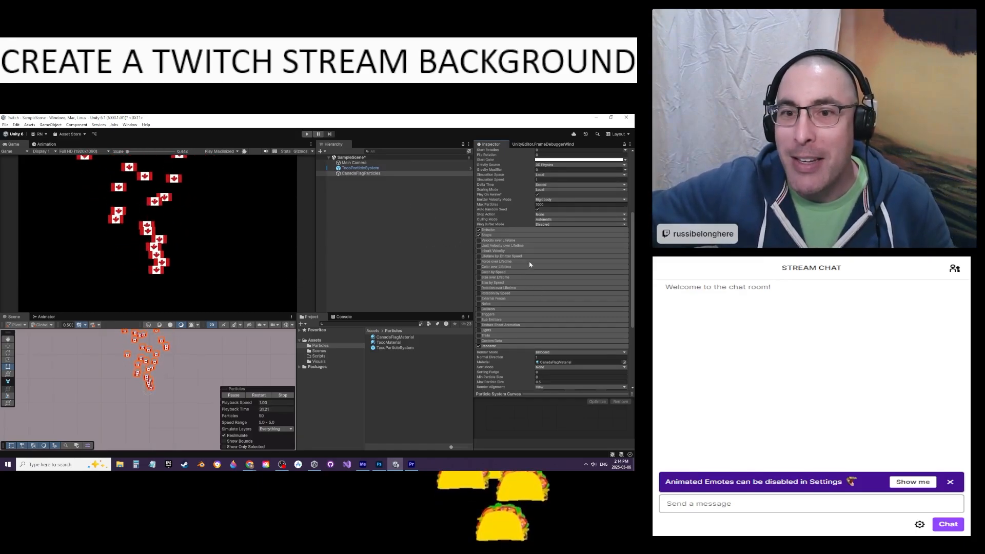
pyautogui.scroll(4, 529, 264)
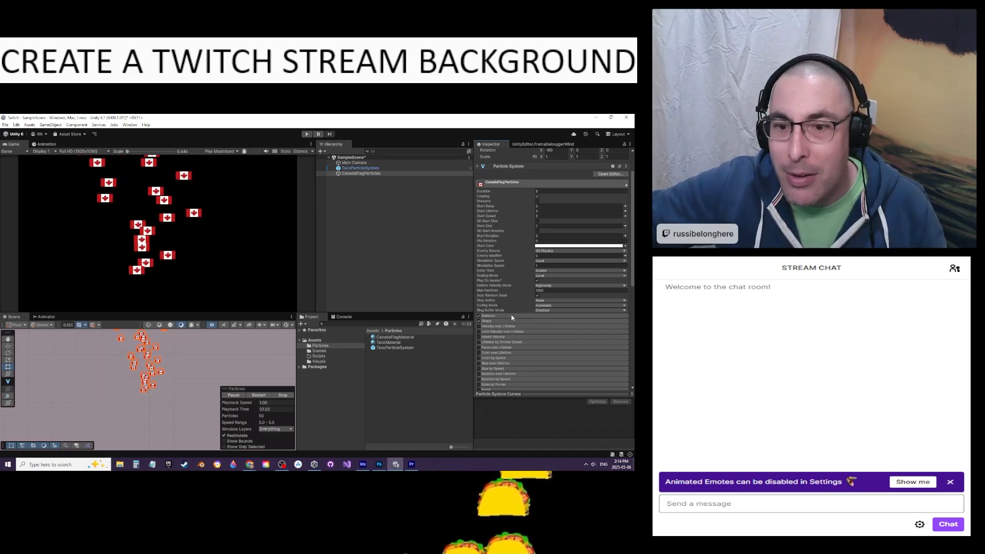
# Set the CanadaFlagParticles emission rate over time to 1, duration and start lifetime to 60, and start speed to 1
pyautogui.click(512, 316)
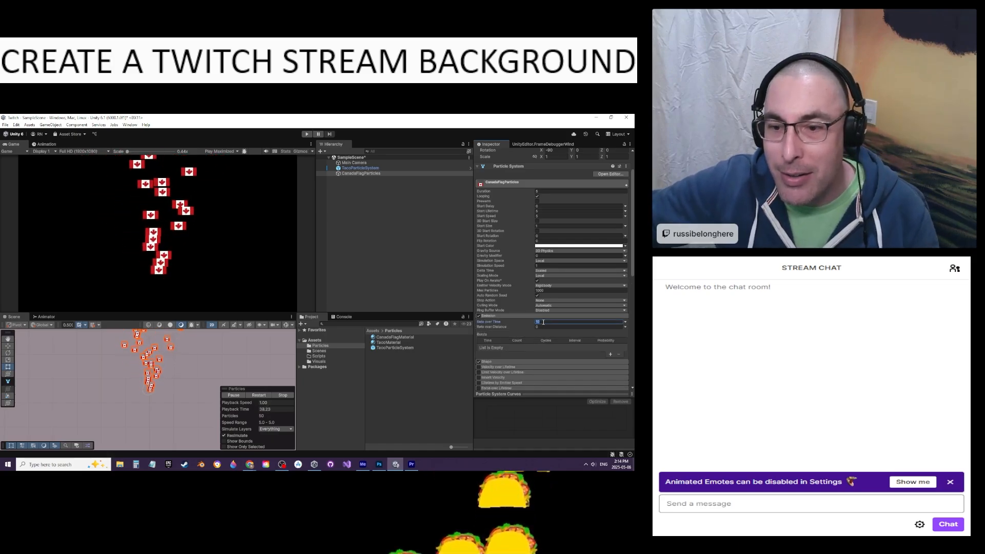
pyautogui.write('1')
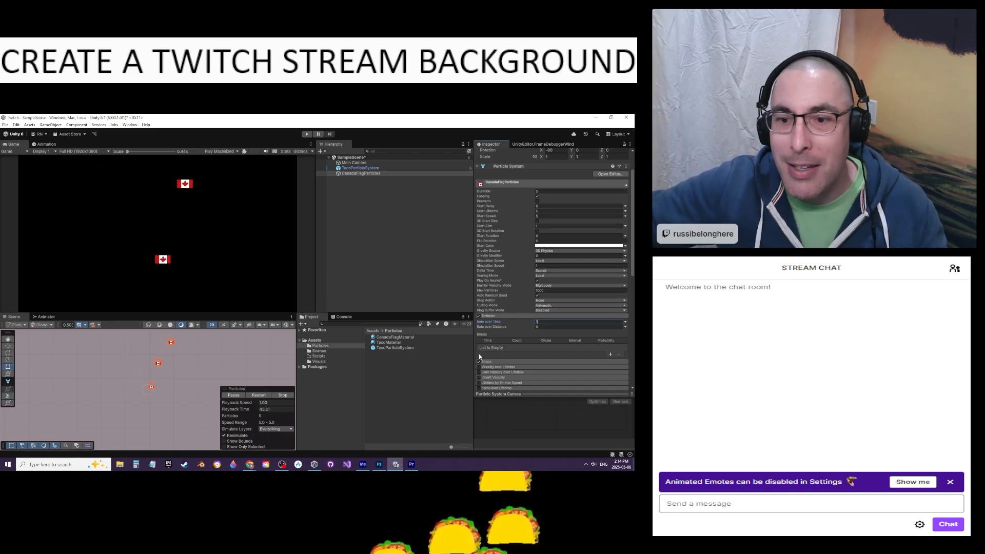
pyautogui.scroll(3, 518, 222)
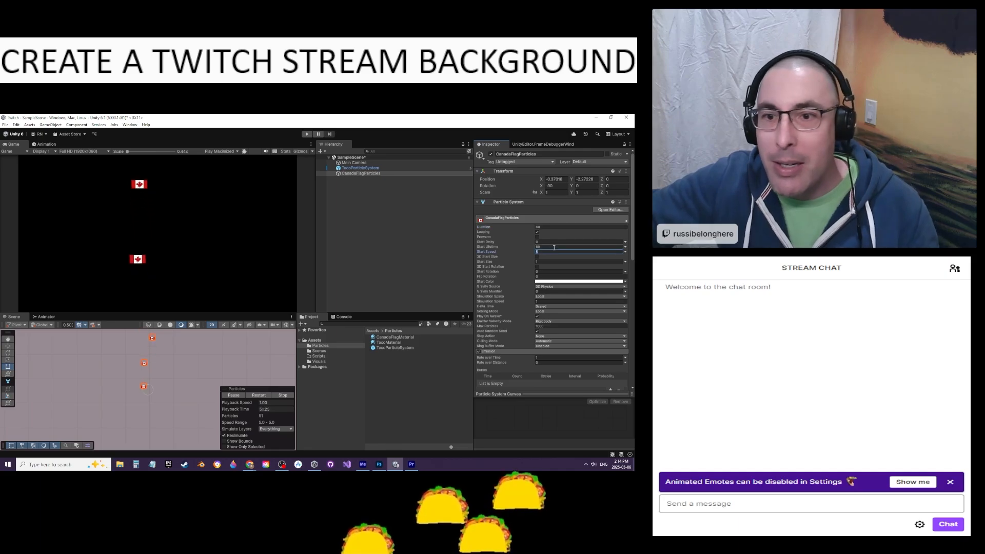
pyautogui.write('2')
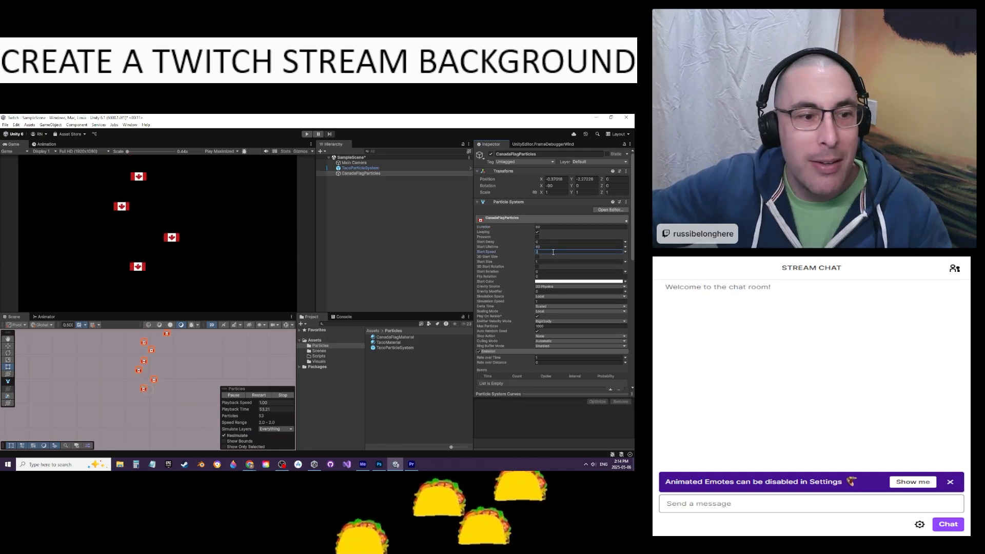
pyautogui.scroll(-2, 493, 333)
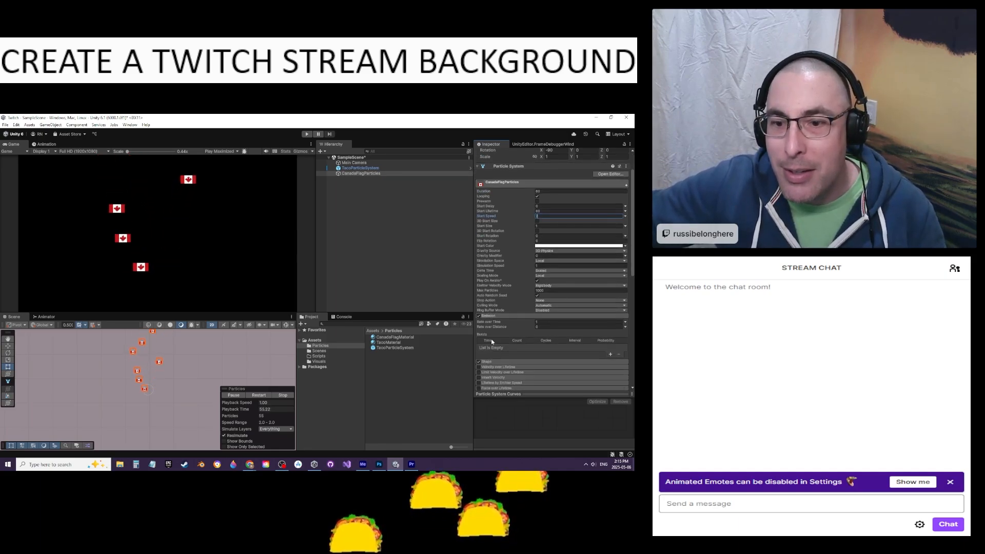
pyautogui.write('1')
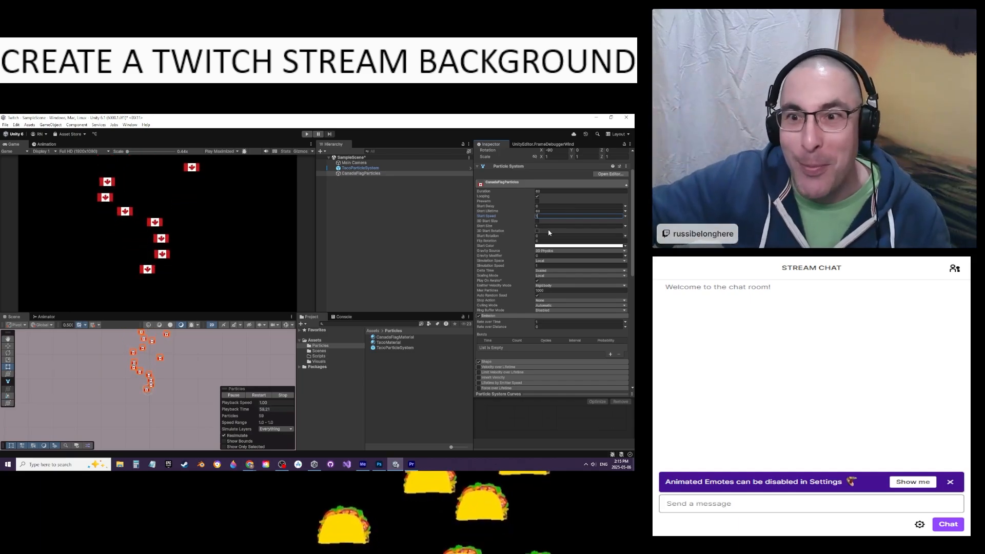
# Change the emitter shape of CanadaFlagParticles to Hemisphere
pyautogui.scroll(-2, 508, 295)
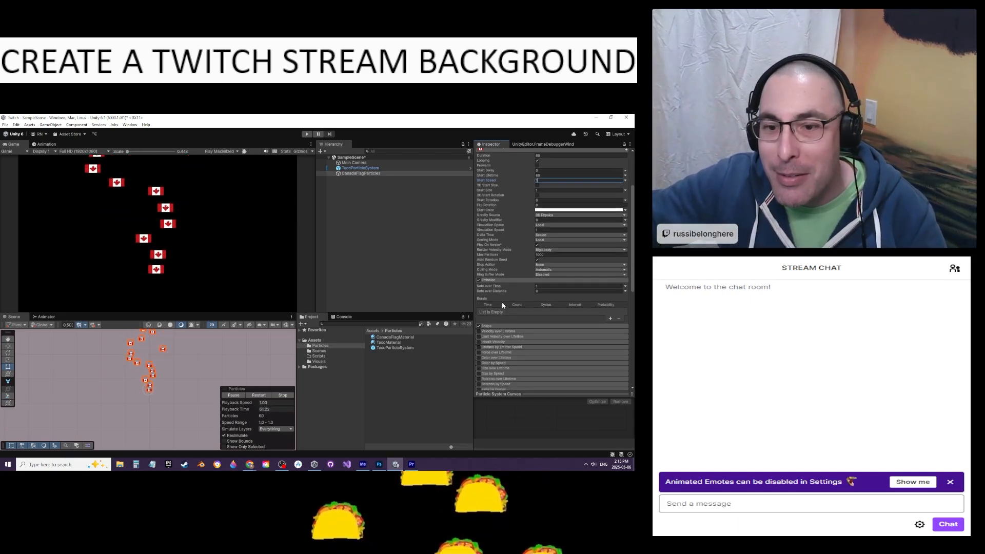
pyautogui.click(488, 327)
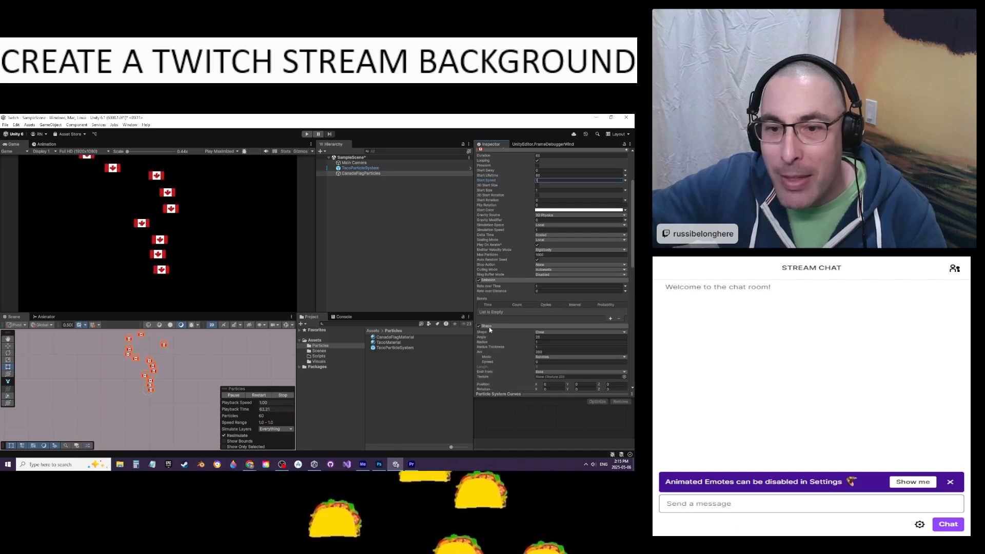
pyautogui.click(548, 332)
pyautogui.click(559, 346)
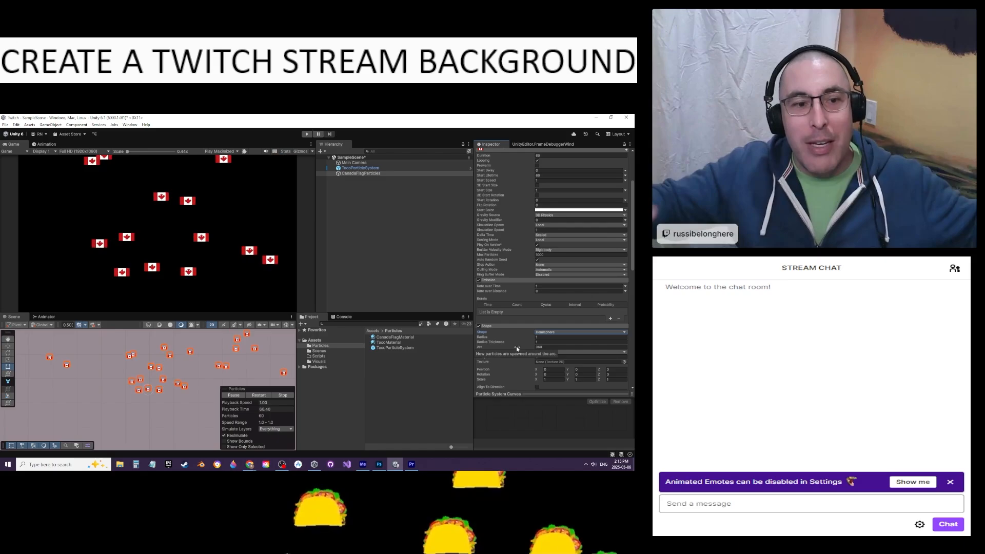
# Try Rectangle as the emitter shape of CanadaFlagParticles and switch back to Hemisphere
pyautogui.click(546, 333)
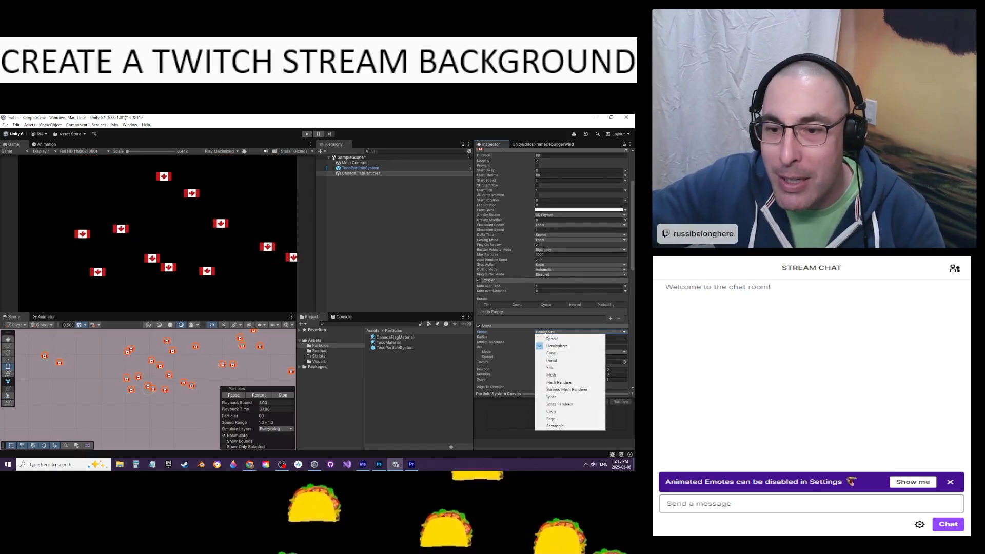
pyautogui.click(560, 426)
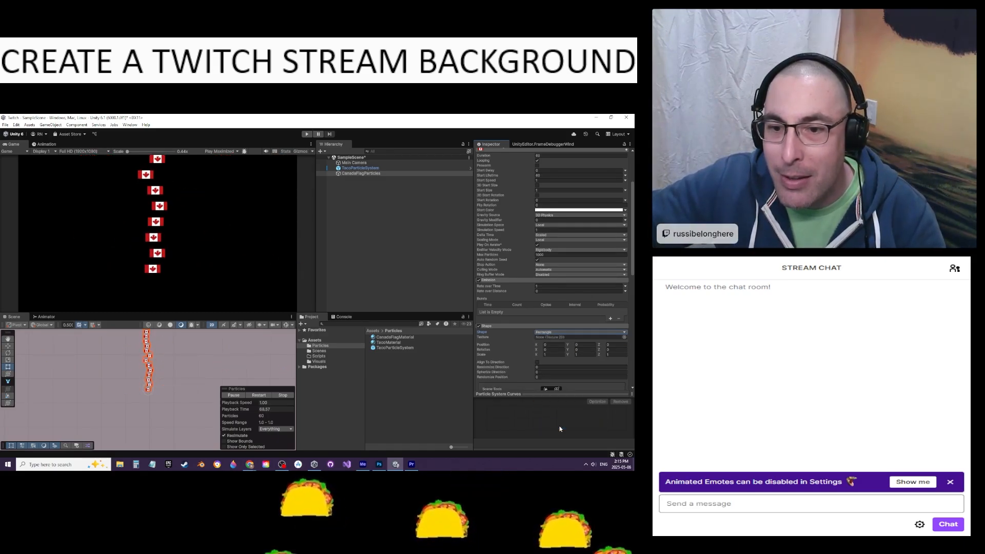
pyautogui.click(556, 333)
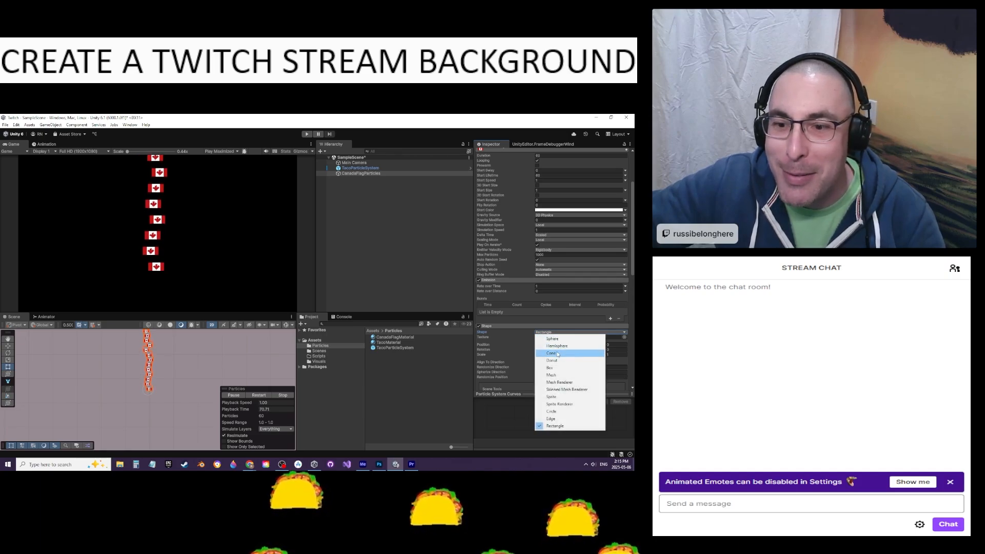
pyautogui.click(555, 347)
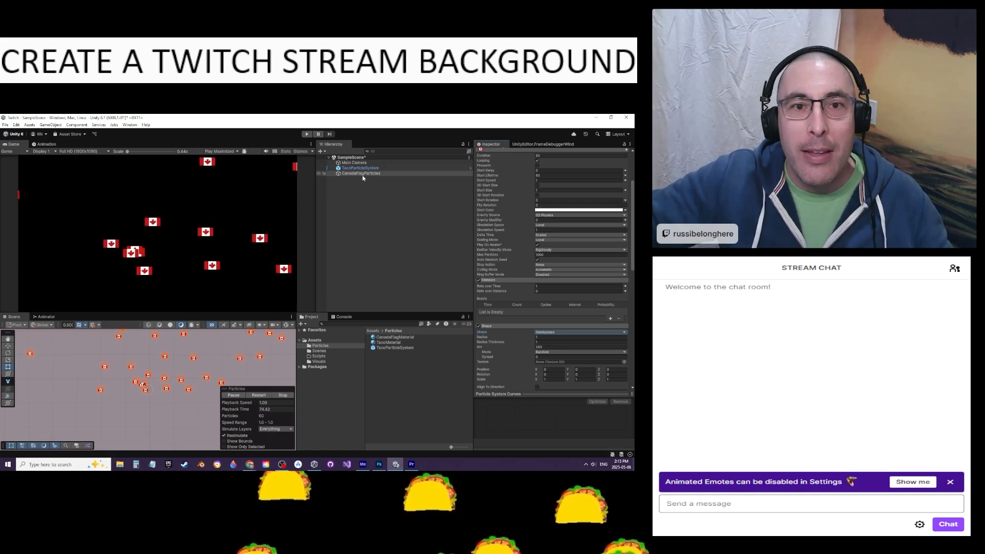
# Save the CanadaFlagParticles object from the scene as a prefab in the Particles asset folder
pyautogui.moveTo(367, 175); pyautogui.dragTo(420, 400)
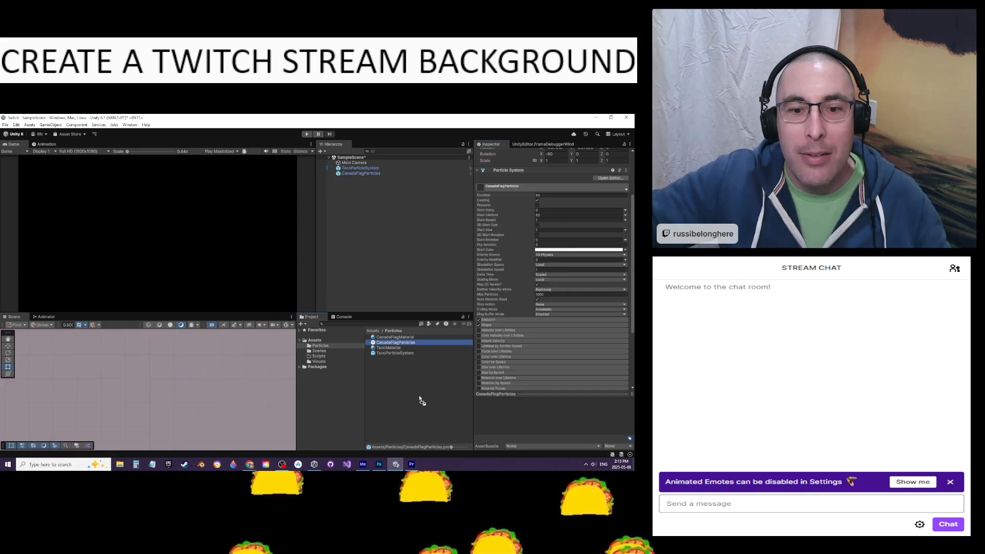
pyautogui.click(357, 174)
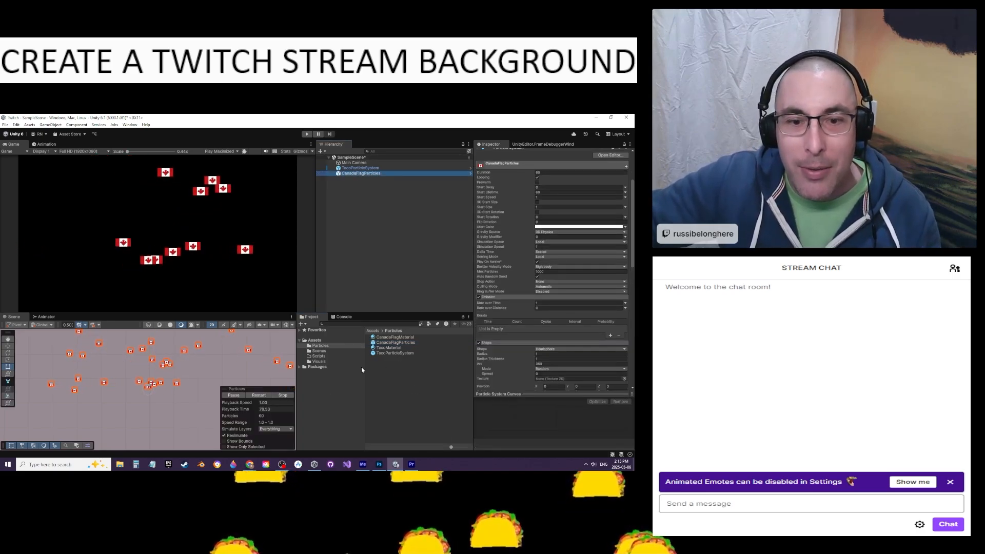
pyautogui.click(403, 352)
pyautogui.click(396, 343)
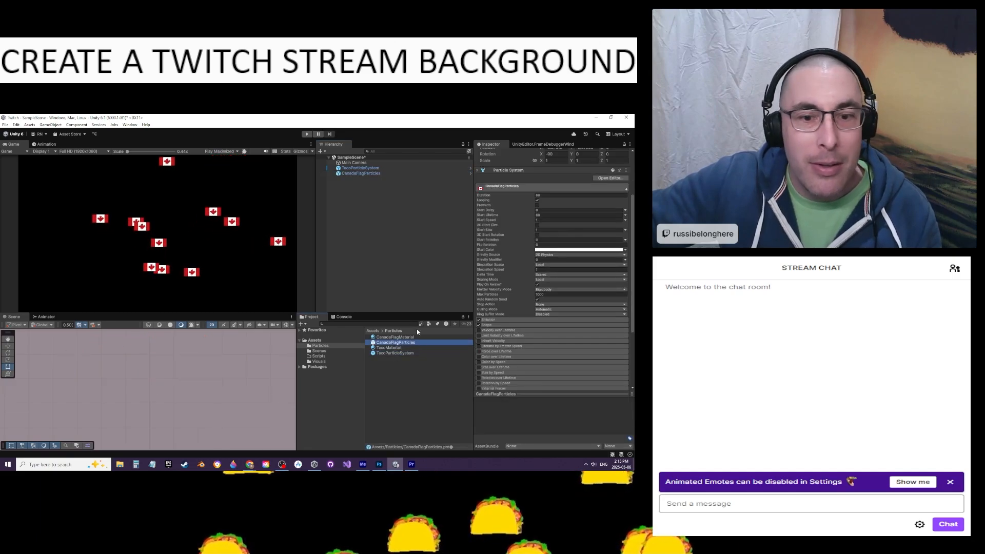
# Position the CanadaFlagParticles scene object below the camera view at X 0 and Y -5.94, and deselect it
pyautogui.click(377, 173)
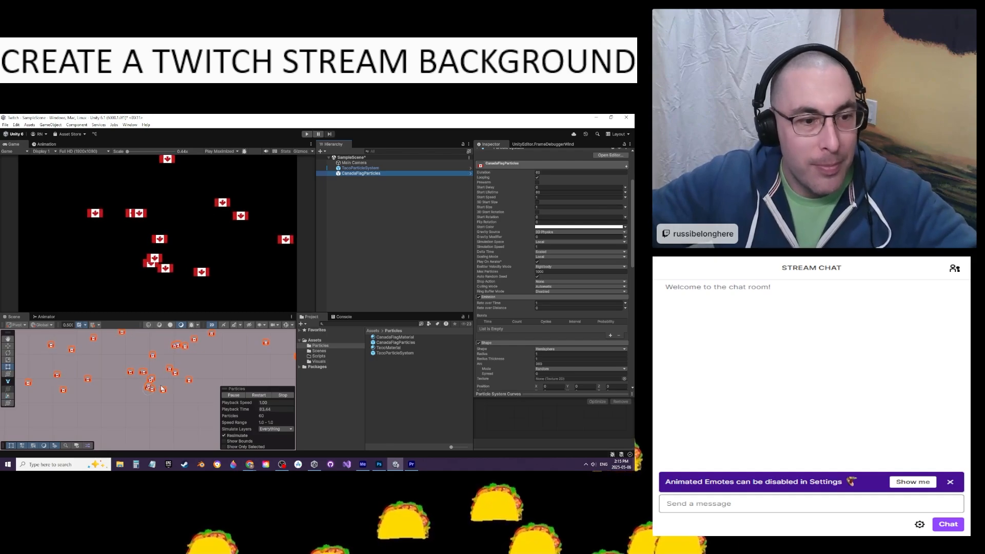
pyautogui.scroll(10, 110, 387)
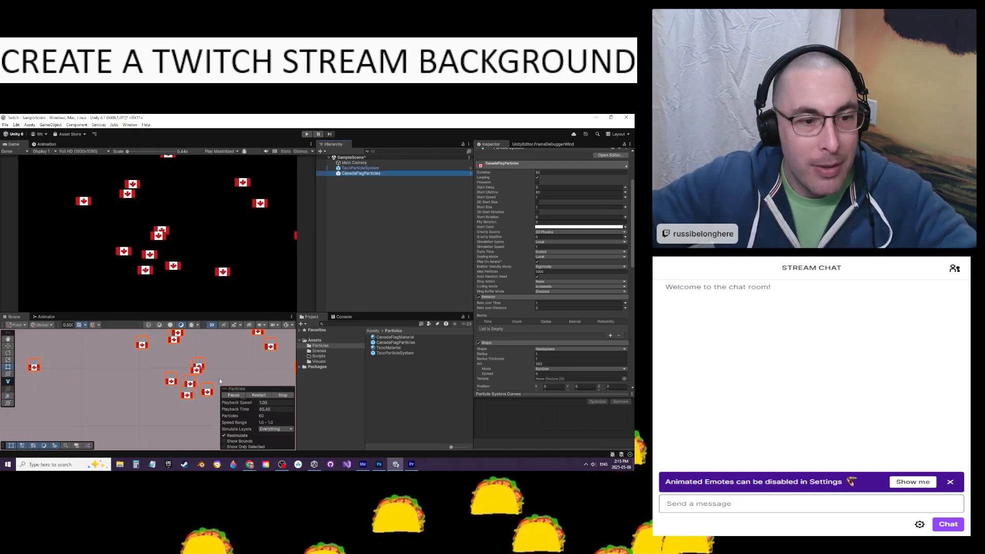
pyautogui.scroll(3, 495, 202)
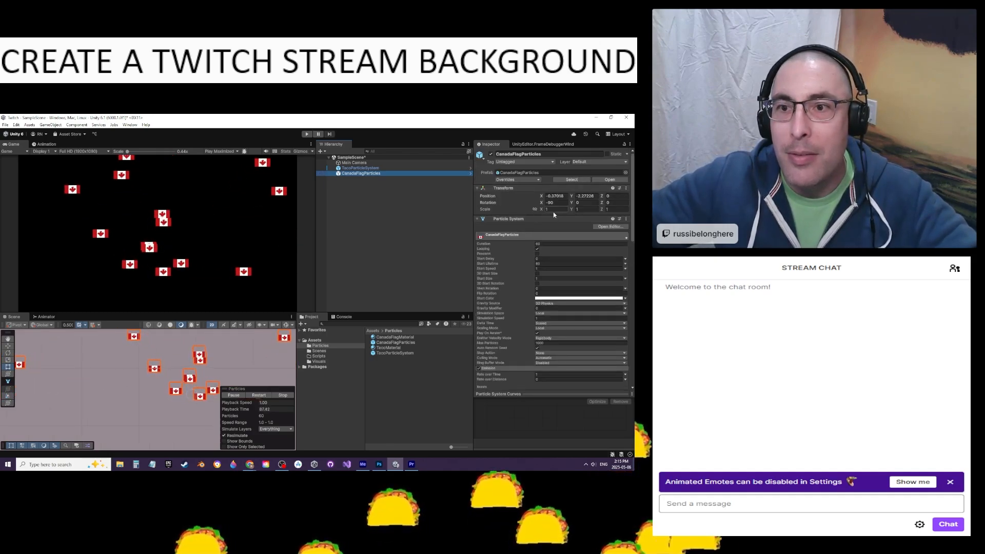
pyautogui.moveTo(571, 196)
pyautogui.mouseDown()
pyautogui.moveTo(542, 198)
pyautogui.moveTo(592, 190)
pyautogui.moveTo(567, 193)
pyautogui.mouseUp()
pyautogui.scroll(-8, 138, 387)
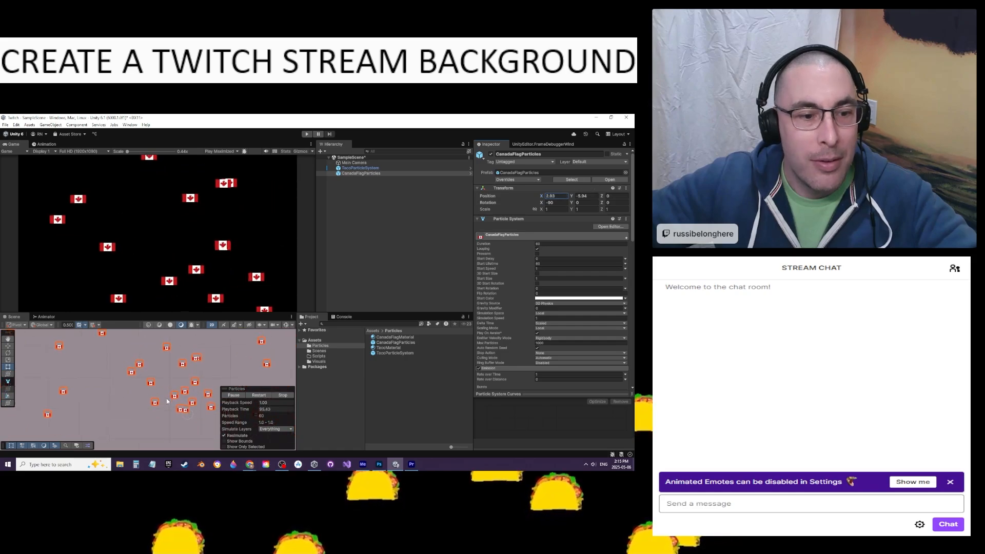
pyautogui.moveTo(176, 407); pyautogui.dragTo(168, 405, button='middle')
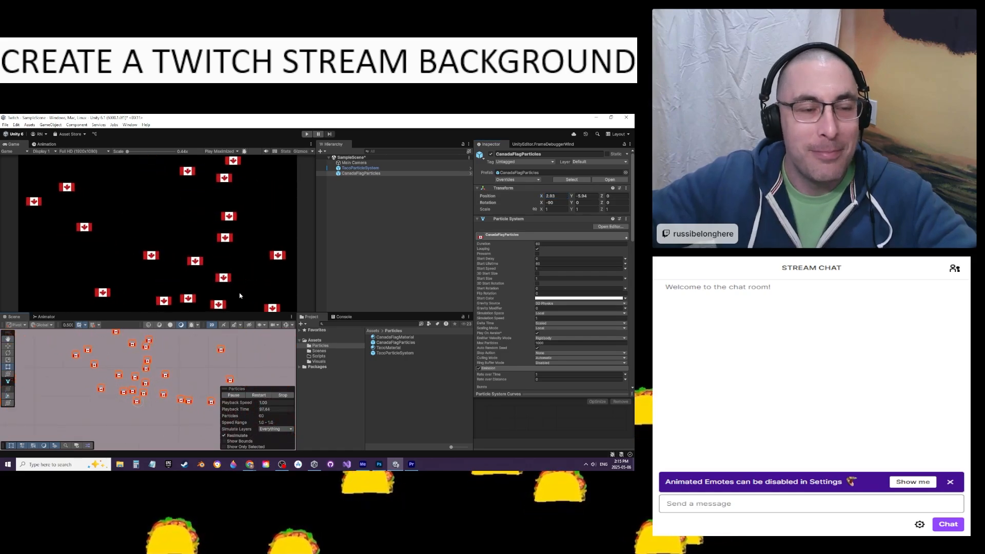
pyautogui.click(548, 196)
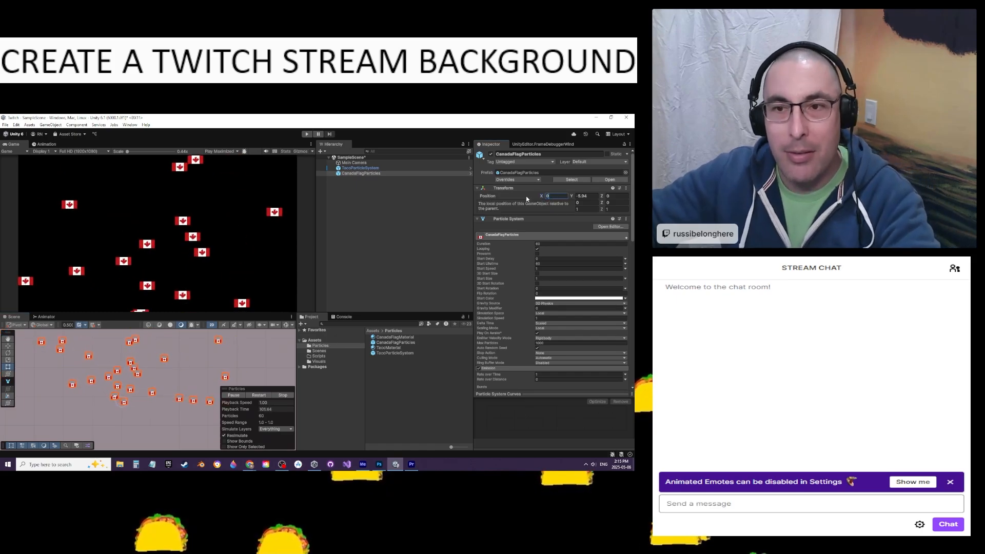
pyautogui.write('0')
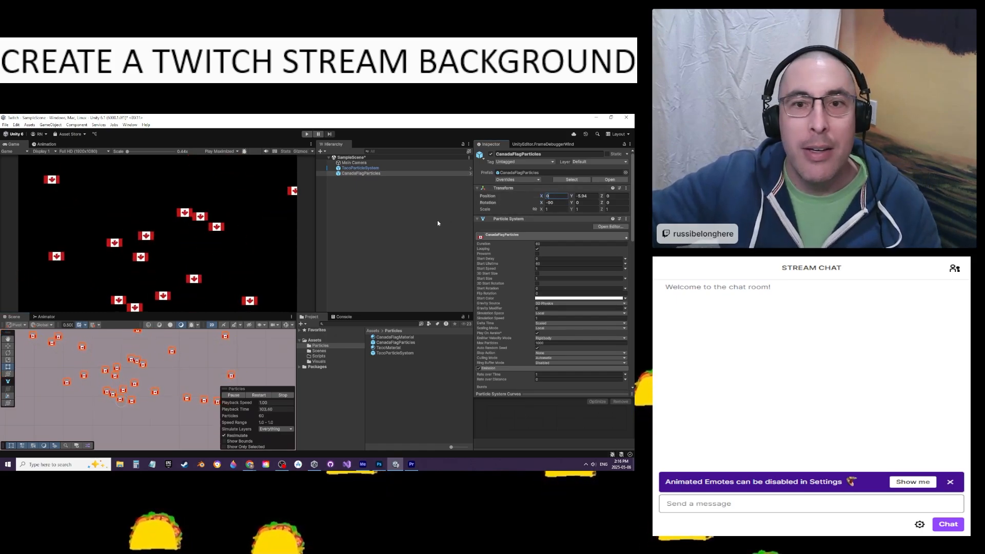
pyautogui.click(414, 218)
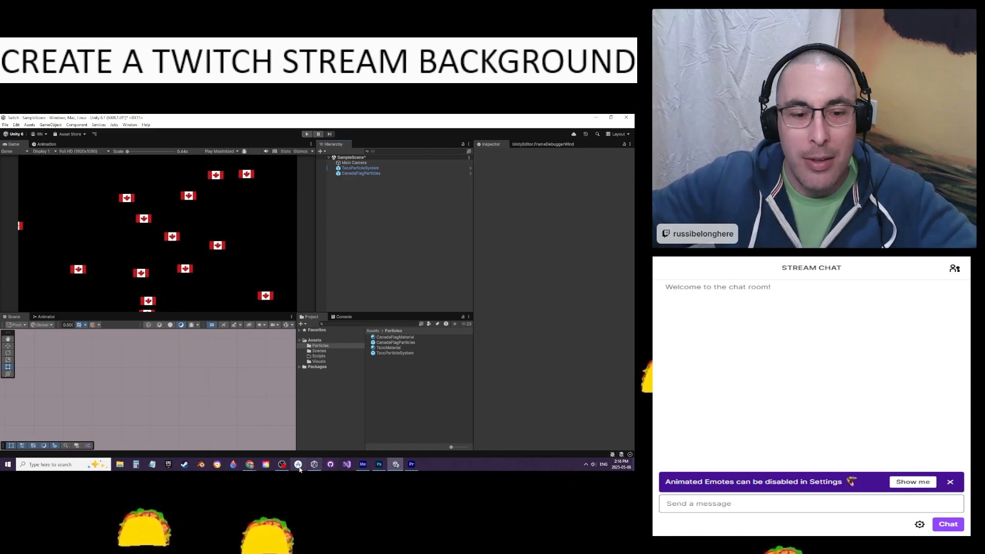
# Run and stop the scene in Play mode, and turn off Looping for CanadaFlagParticles
pyautogui.moveTo(281, 466)
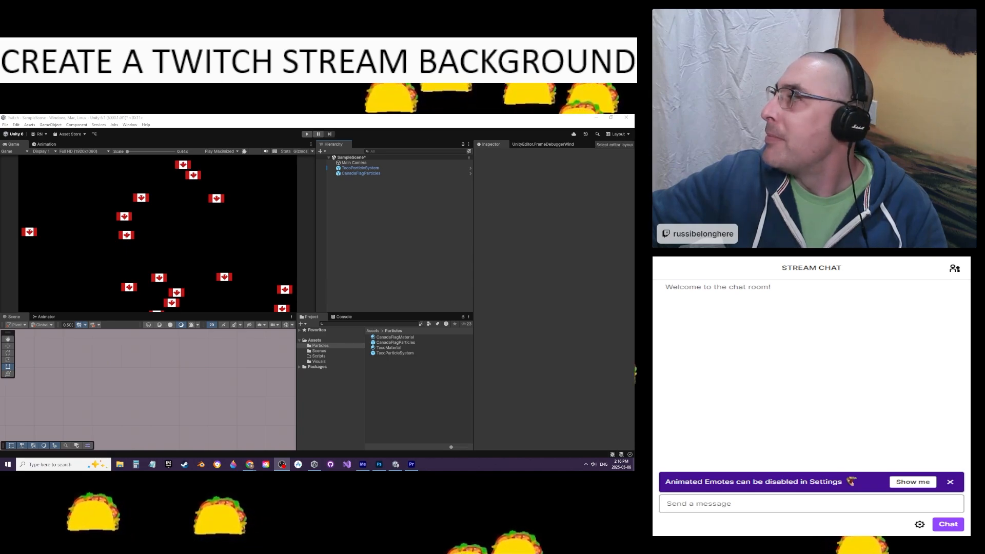
pyautogui.click(309, 134)
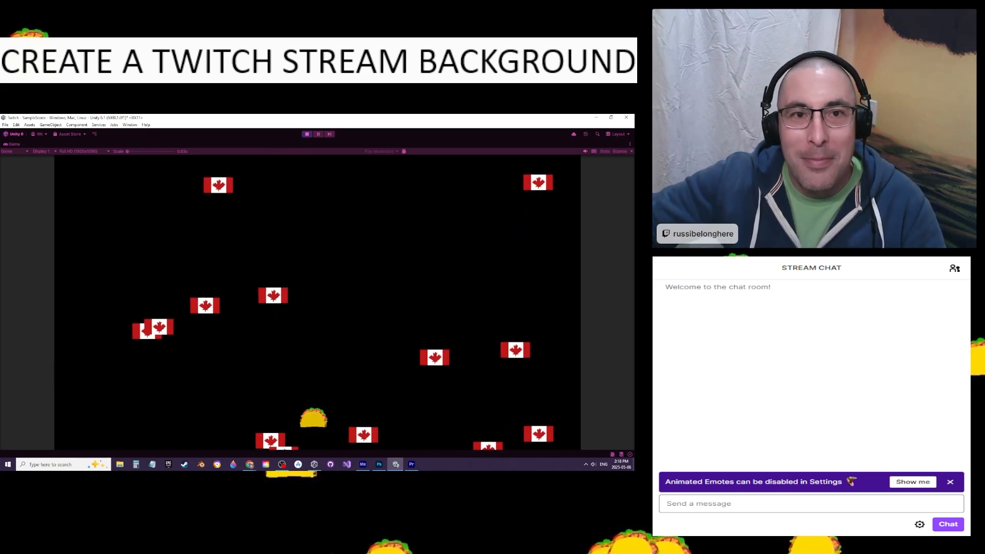
pyautogui.click(307, 135)
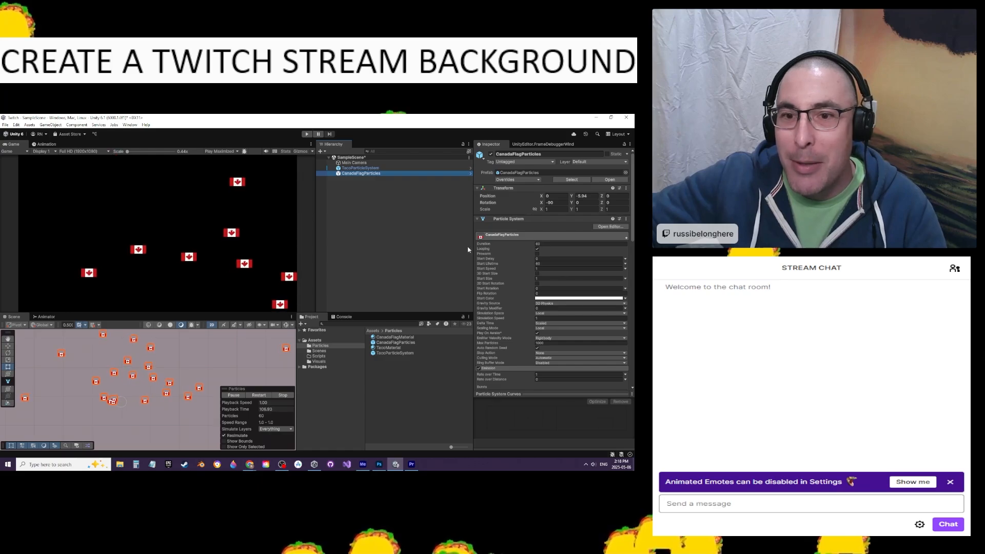
pyautogui.click(538, 249)
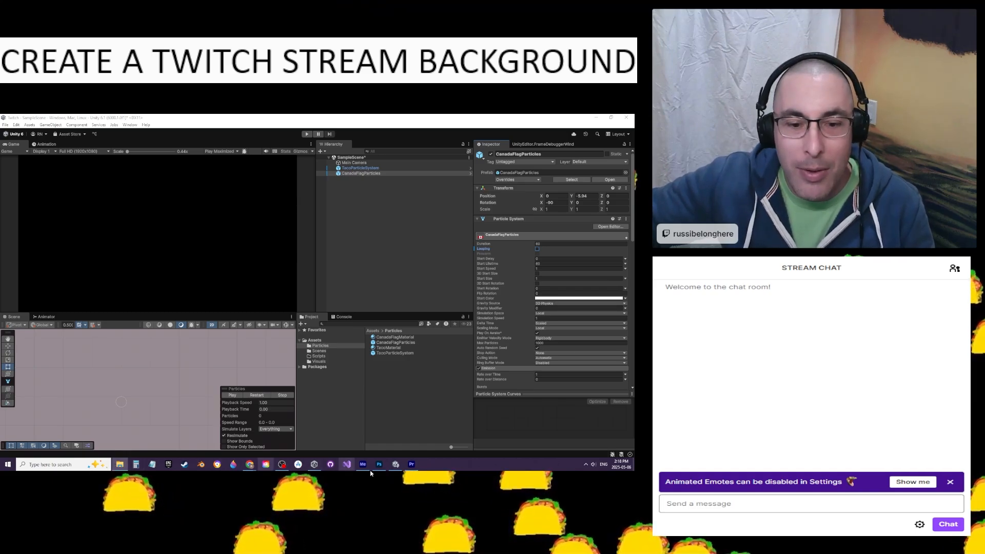
# Switch to Premiere Pro and try to import the recorded MKV video into the TacoBackground project
pyautogui.click(595, 118)
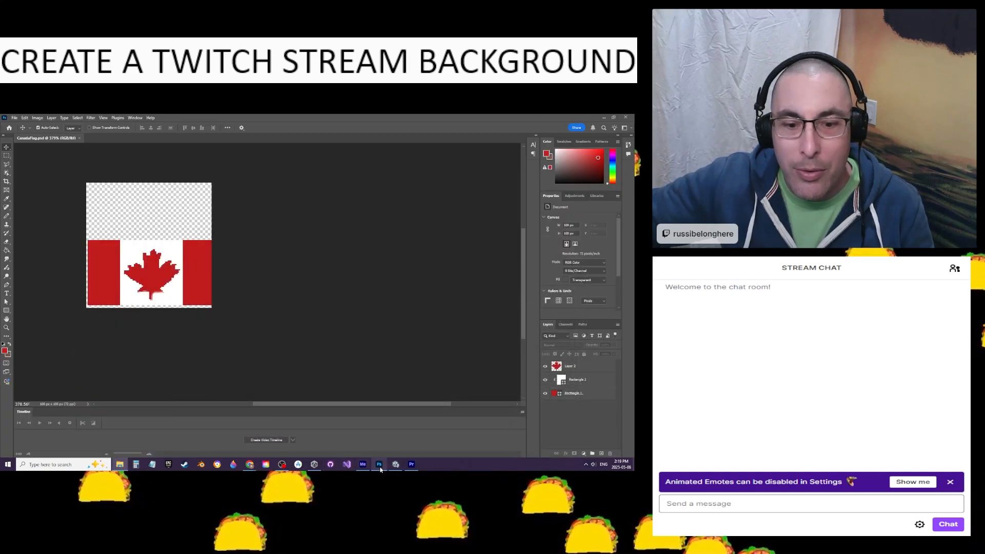
pyautogui.click(411, 464)
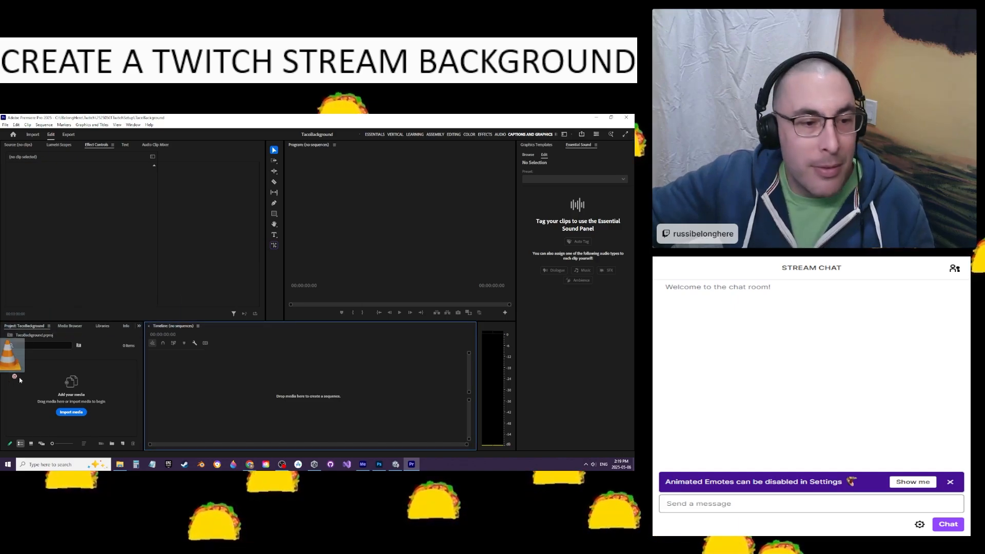
pyautogui.moveTo(12, 356); pyautogui.dragTo(74, 395)
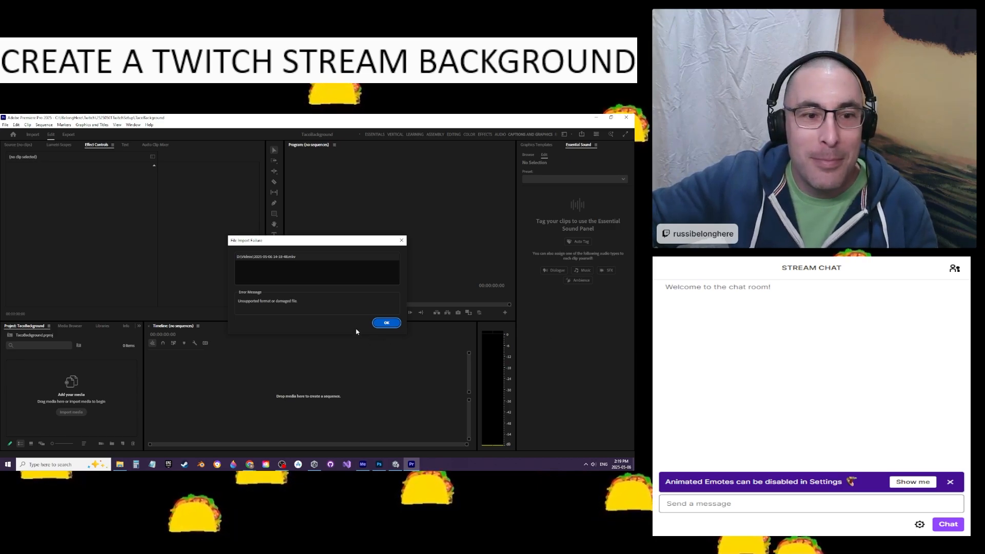
pyautogui.click(388, 324)
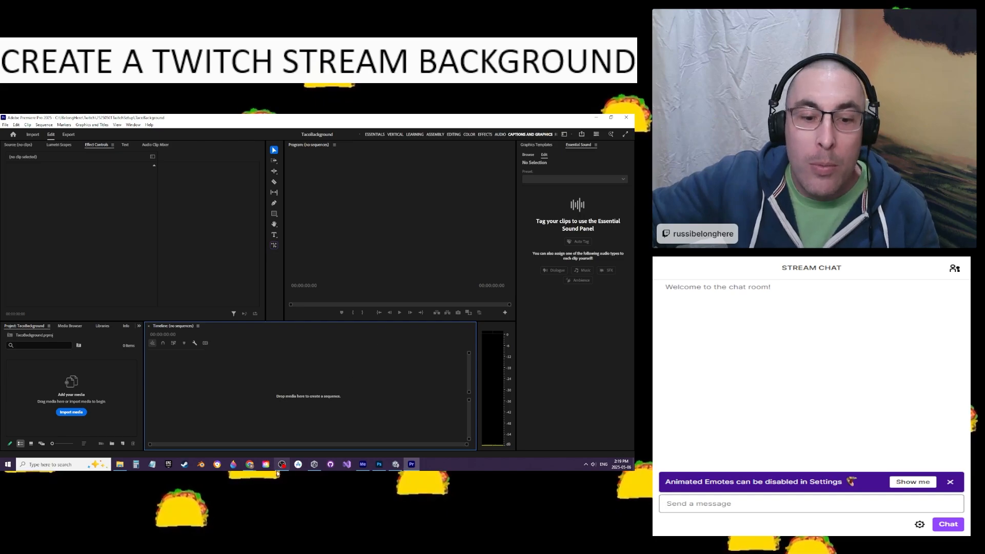
pyautogui.click(201, 465)
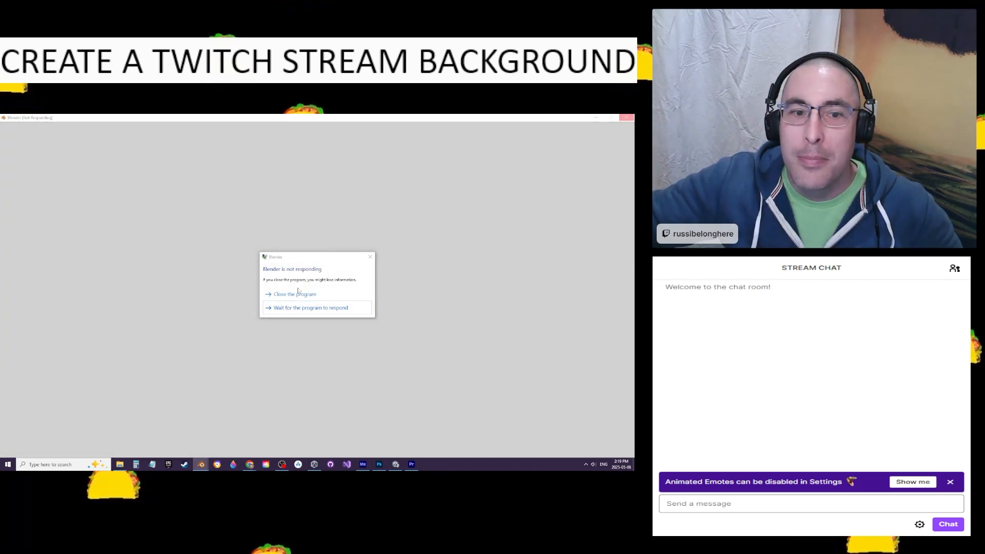
pyautogui.click(298, 292)
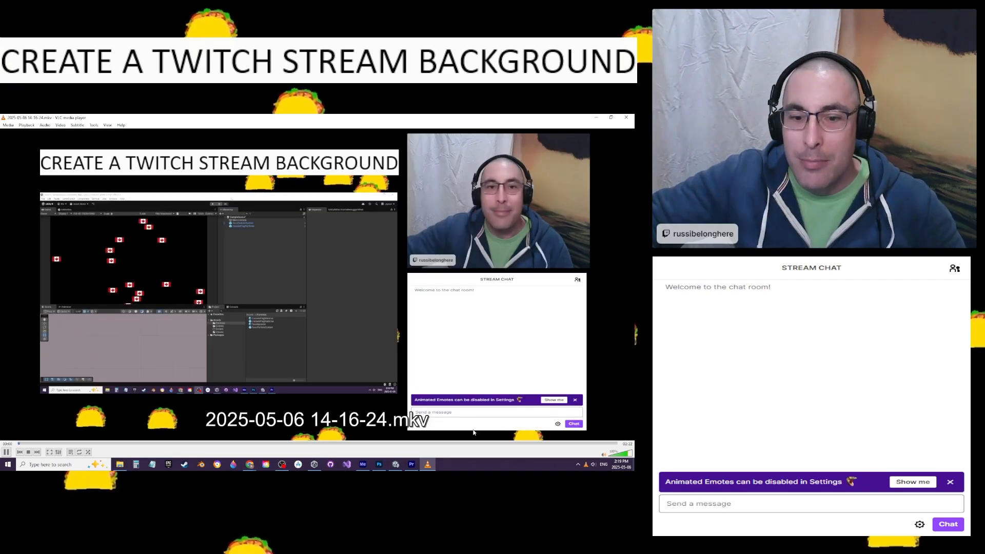
pyautogui.click(411, 443)
pyautogui.click(608, 443)
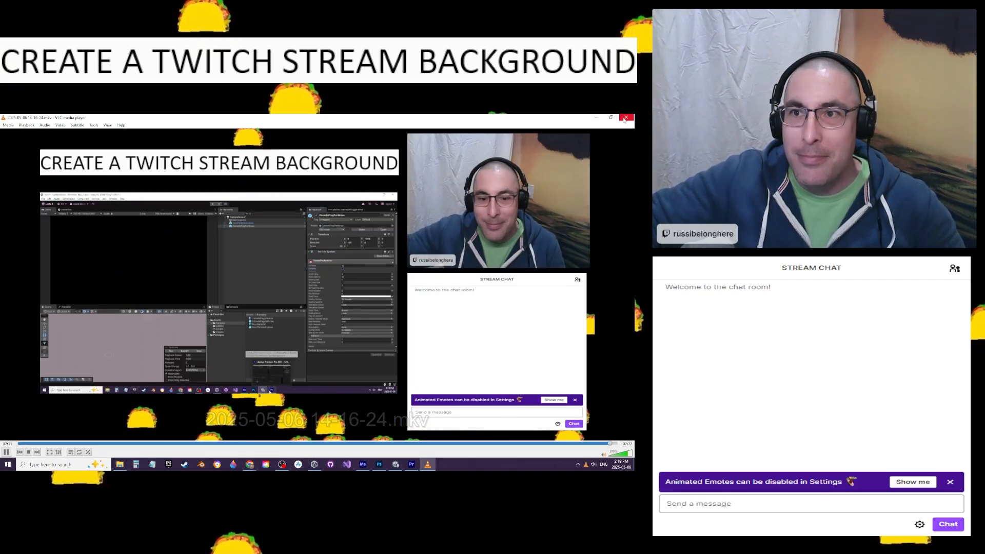
pyautogui.click(626, 117)
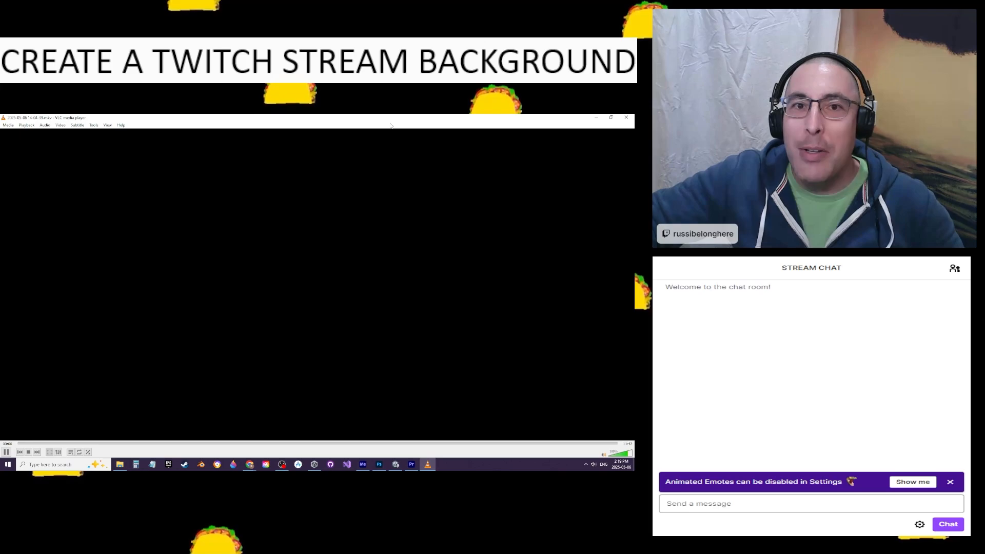
pyautogui.moveTo(411, 118); pyautogui.dragTo(633, 218)
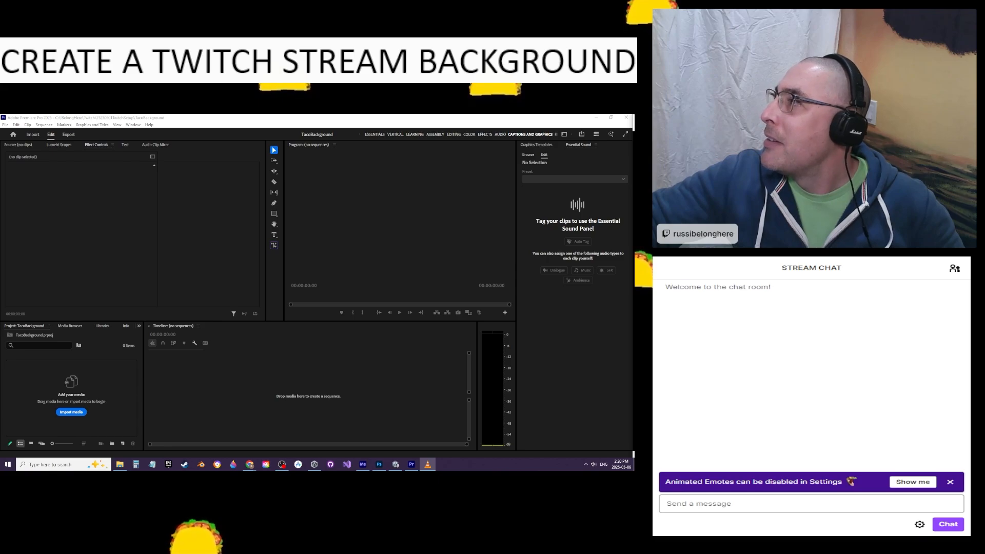
pyautogui.hotkey('alt', 'F4')
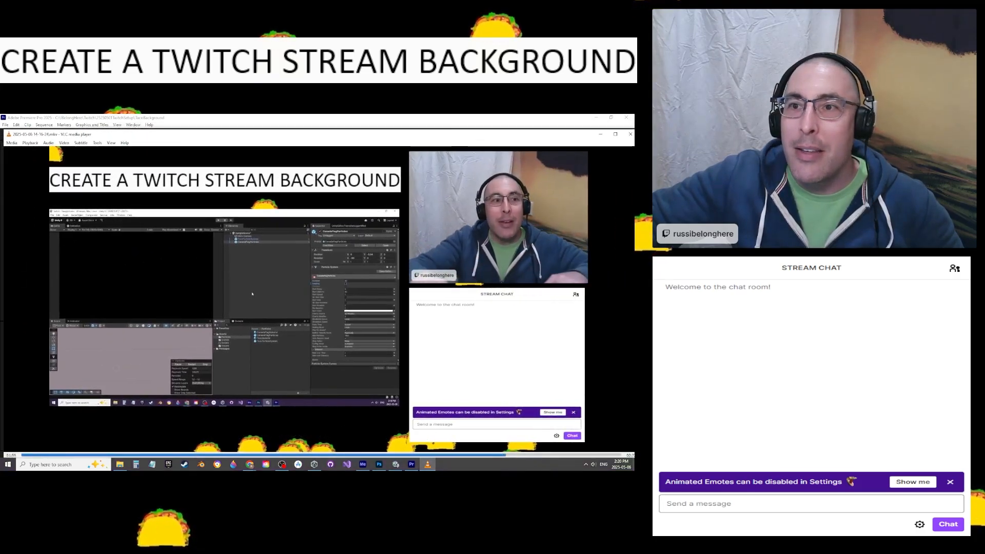
pyautogui.click(616, 135)
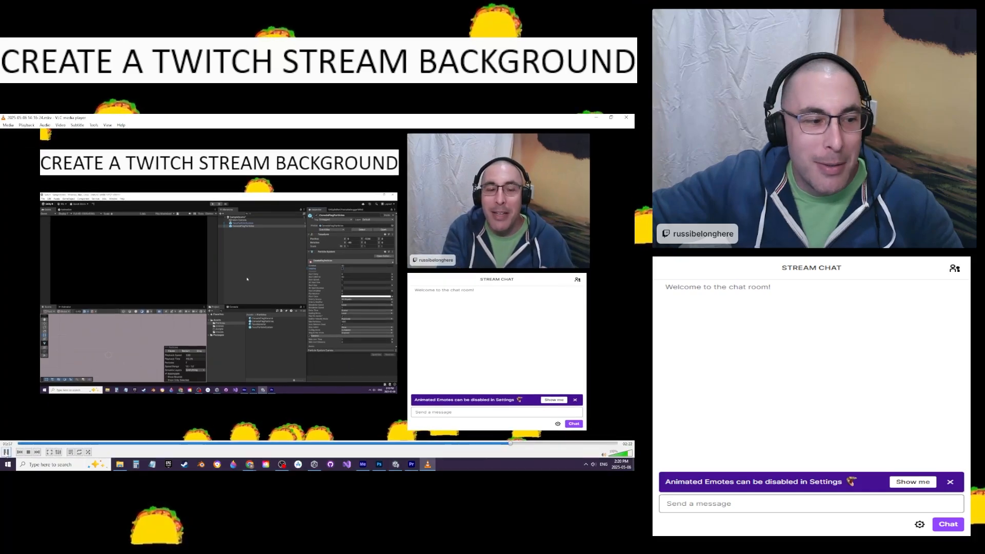
pyautogui.click(6, 453)
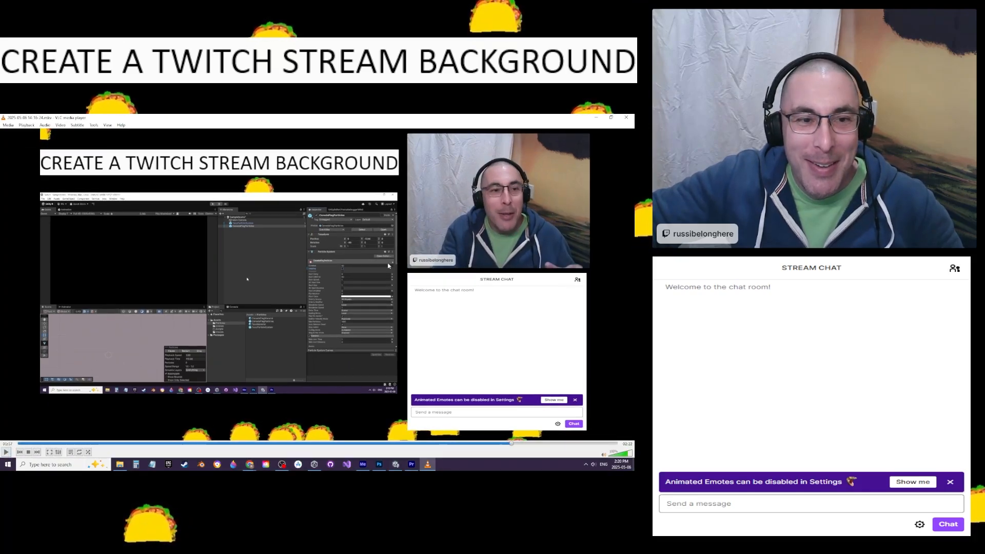
pyautogui.click(627, 117)
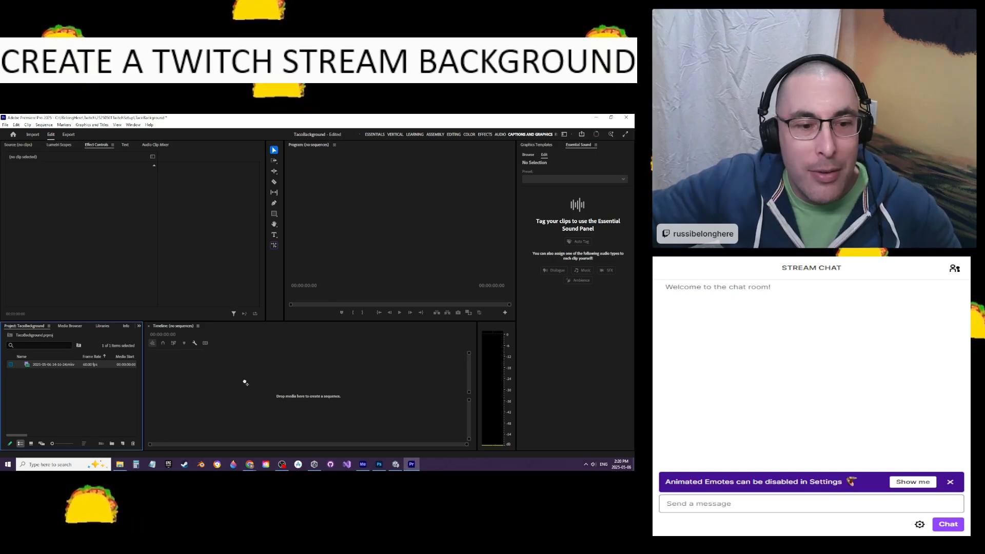
pyautogui.moveTo(50, 365); pyautogui.dragTo(231, 380)
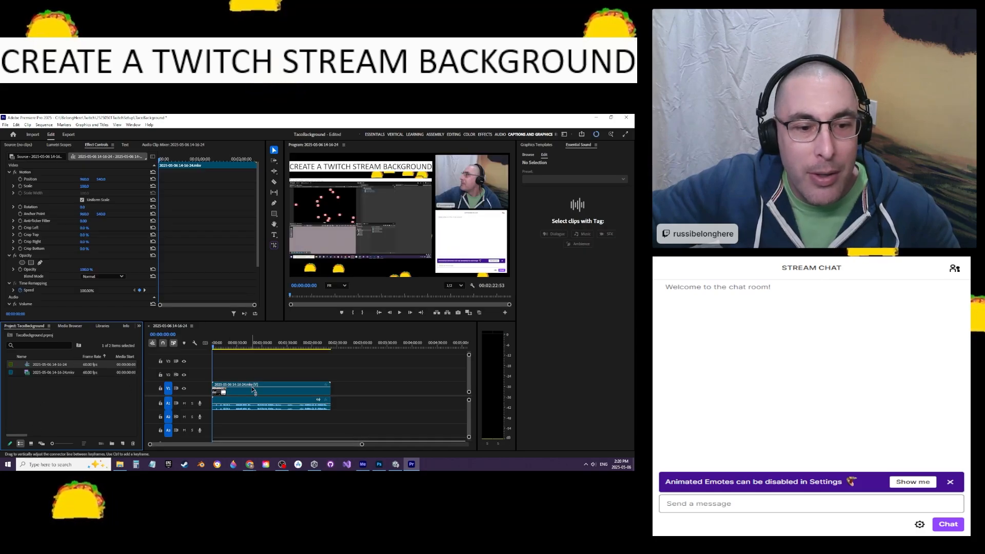
pyautogui.rightClick(253, 391)
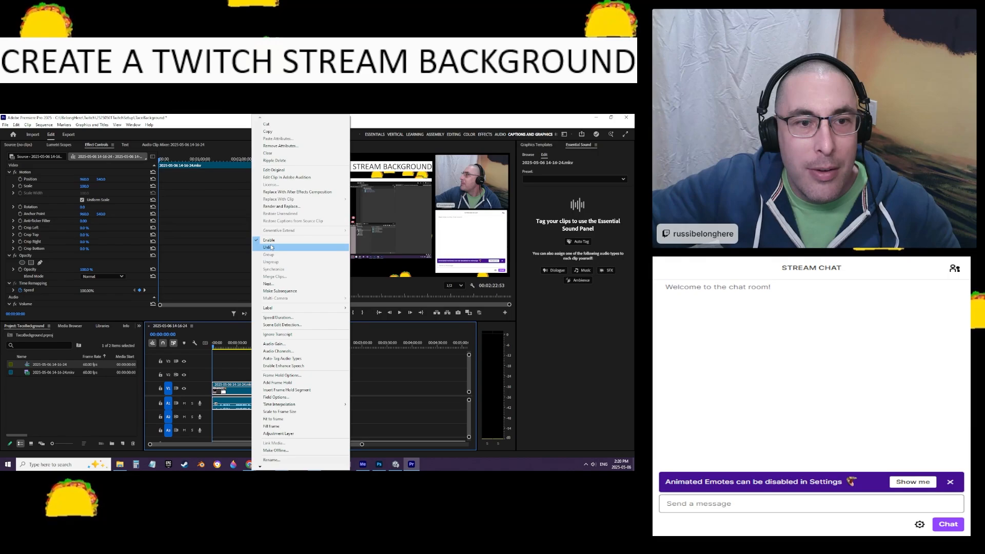
pyautogui.click(271, 248)
pyautogui.click(251, 418)
pyautogui.click(263, 405)
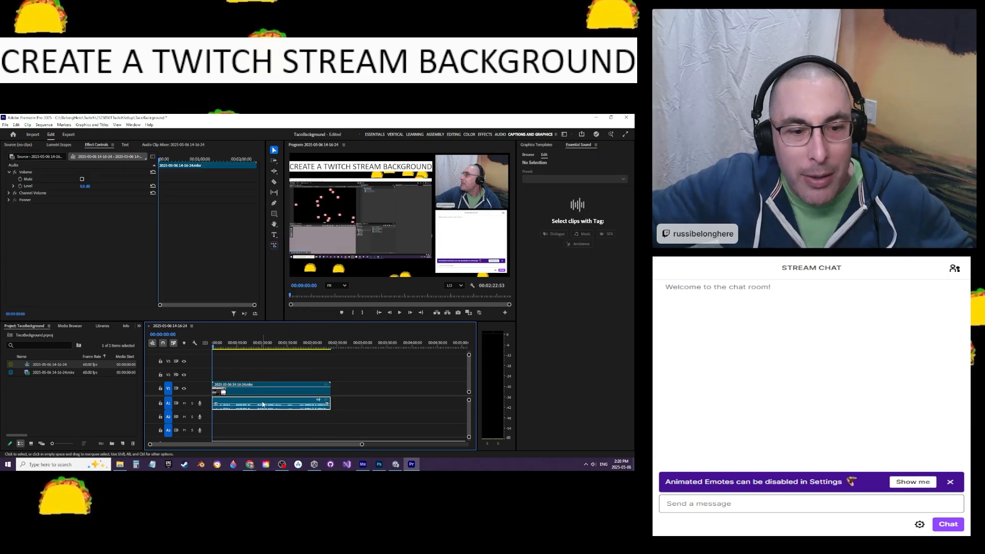
pyautogui.press('Delete')
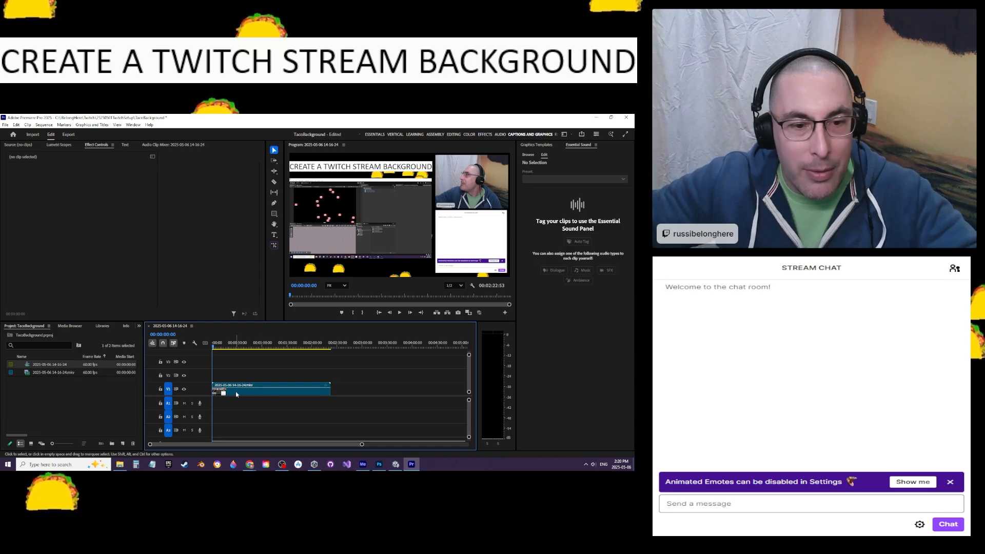
# Cut the video clip at 00:00:07:56, delete the opening part and move the remainder to the start of the sequence
pyautogui.keyDown('alt'); pyautogui.scroll(3, 236, 392); pyautogui.keyUp('alt')
pyautogui.click(227, 347)
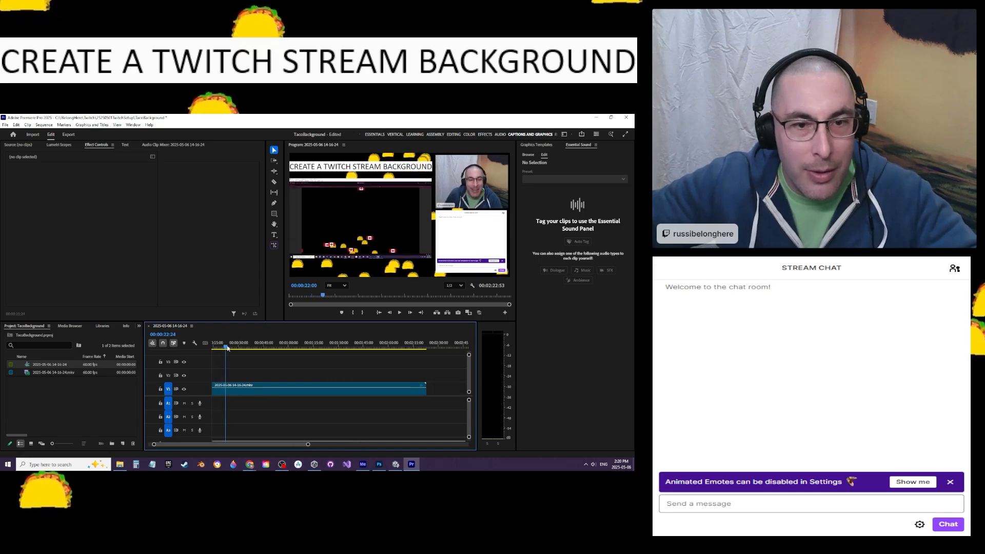
pyautogui.moveTo(228, 348)
pyautogui.mouseDown()
pyautogui.moveTo(207, 349)
pyautogui.moveTo(225, 350)
pyautogui.mouseUp()
pyautogui.click(215, 391)
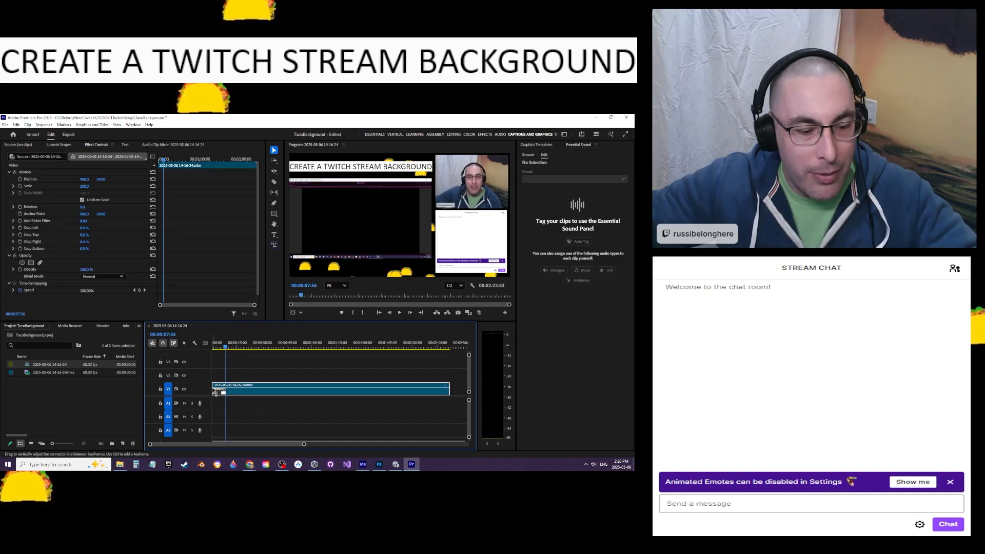
pyautogui.click(224, 390)
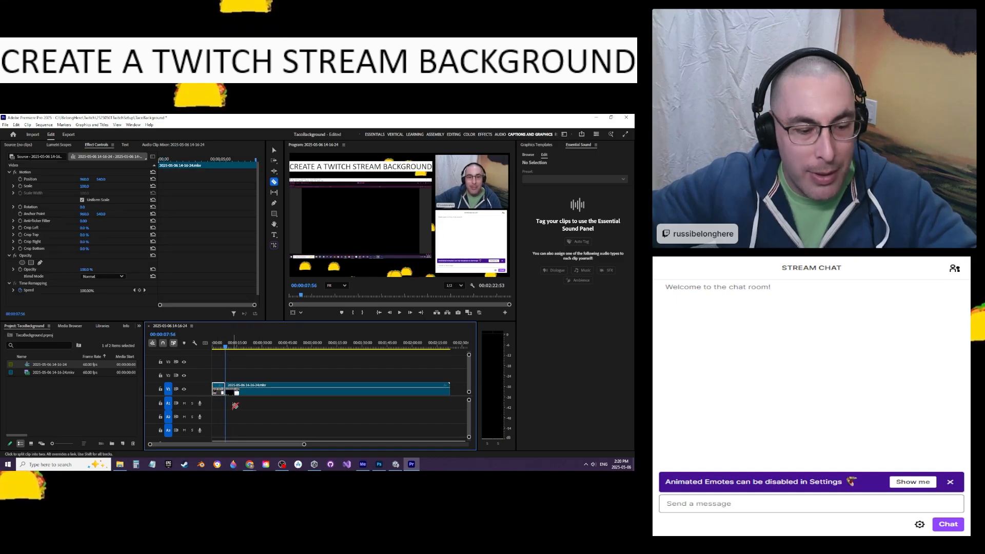
pyautogui.press('v')
pyautogui.press('Delete')
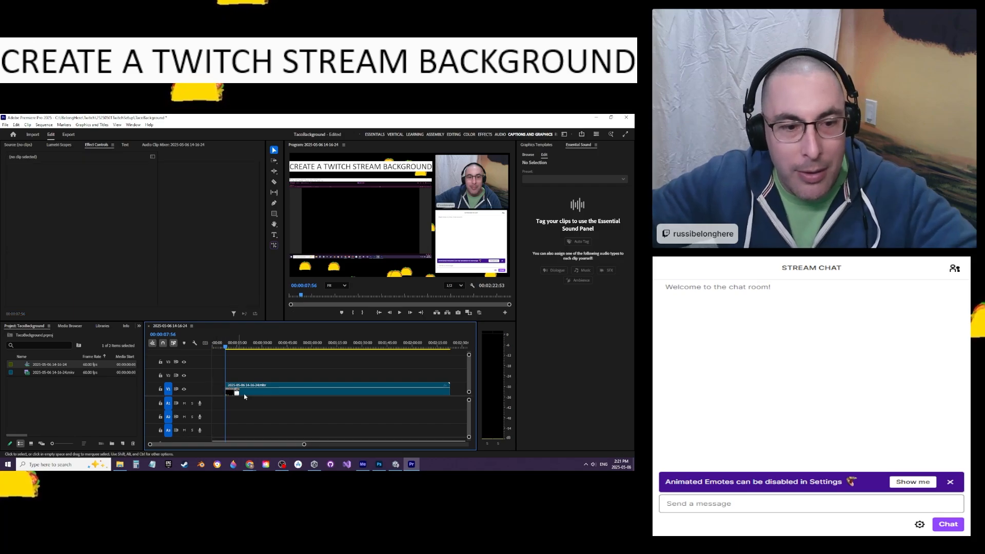
pyautogui.moveTo(254, 394); pyautogui.dragTo(233, 396)
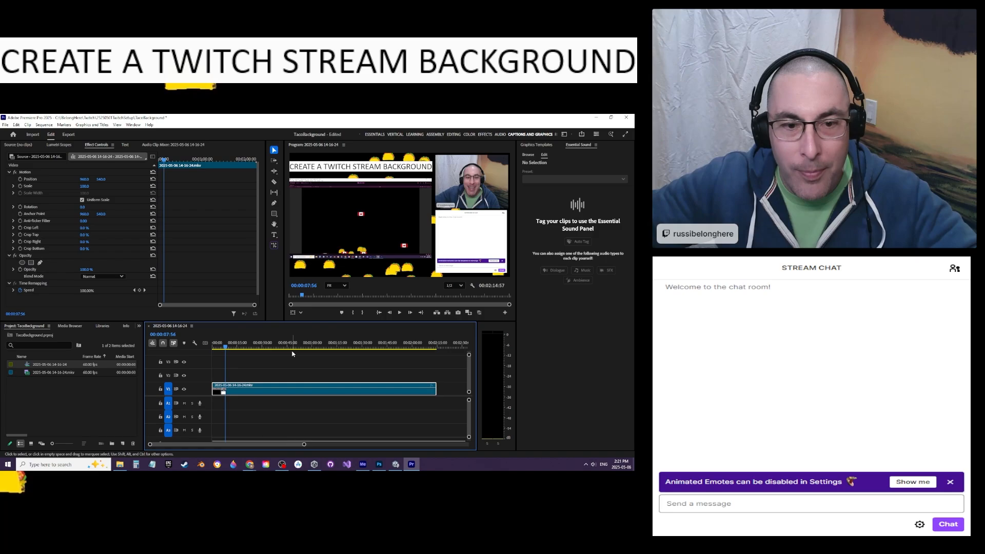
# Cut the video clip at 00:01:34:56 and delete everything after the cut
pyautogui.moveTo(293, 350); pyautogui.dragTo(371, 356)
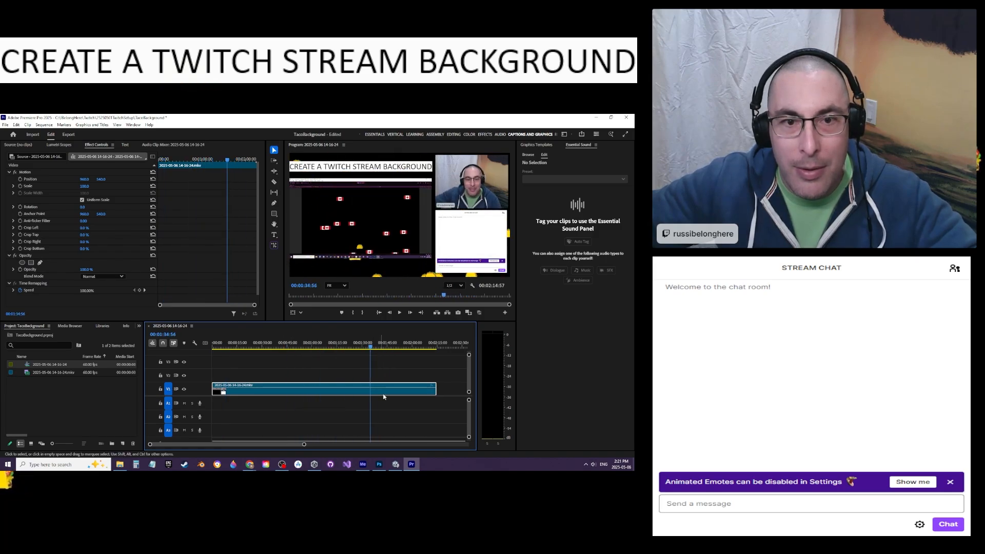
pyautogui.press('c')
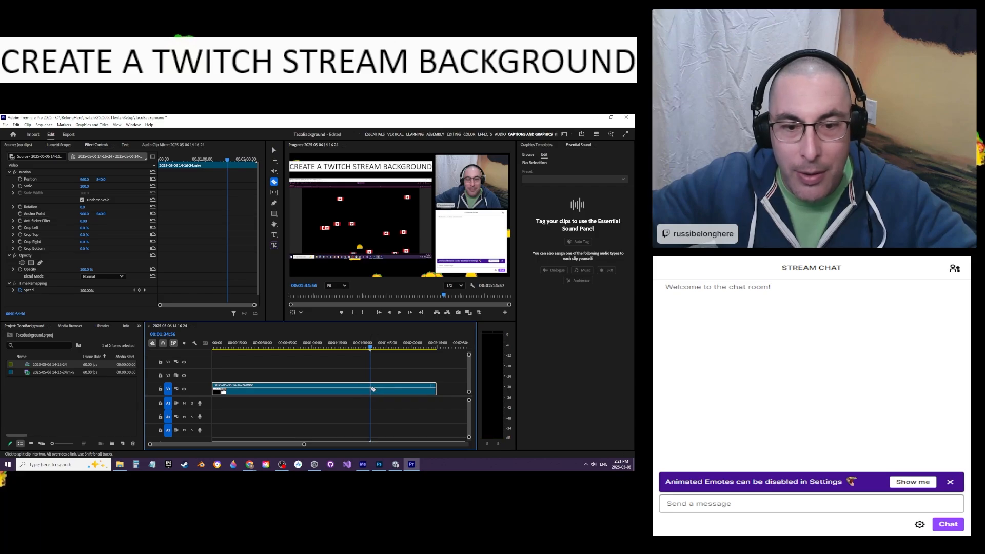
pyautogui.click(373, 389)
pyautogui.press('v')
pyautogui.click(379, 390)
pyautogui.press('Delete')
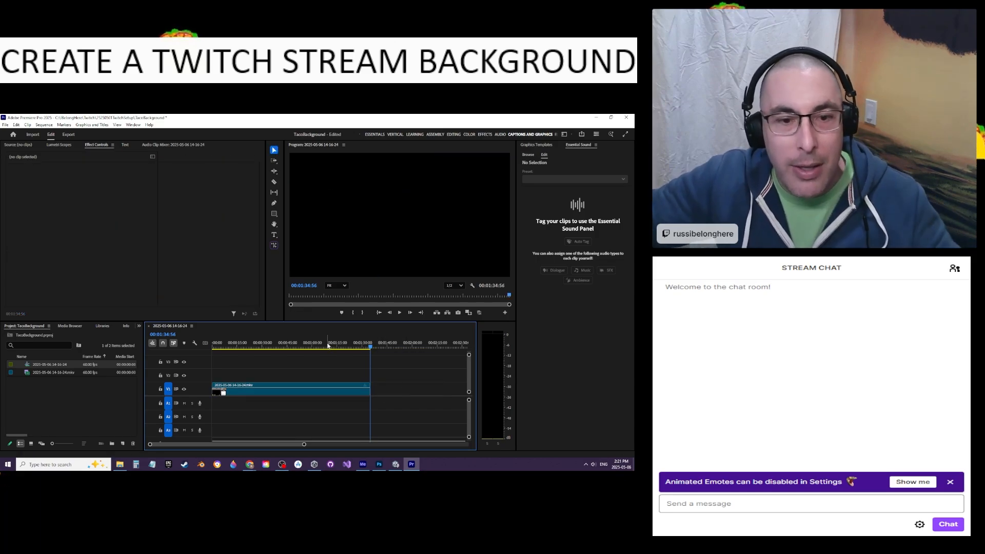
# Set the clip's scale to 190 and reposition it so only the particle view fills the frame
pyautogui.moveTo(328, 346); pyautogui.dragTo(238, 337)
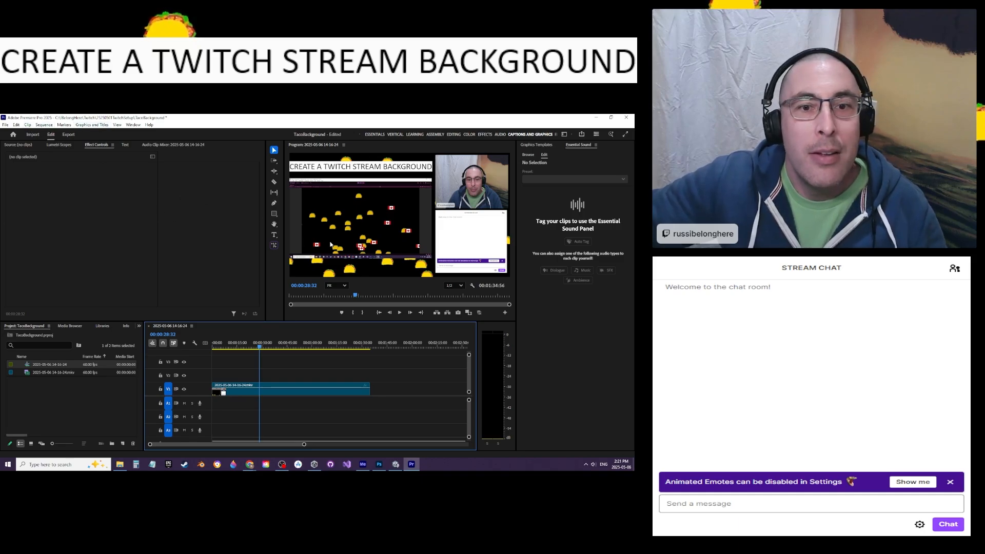
pyautogui.click(222, 391)
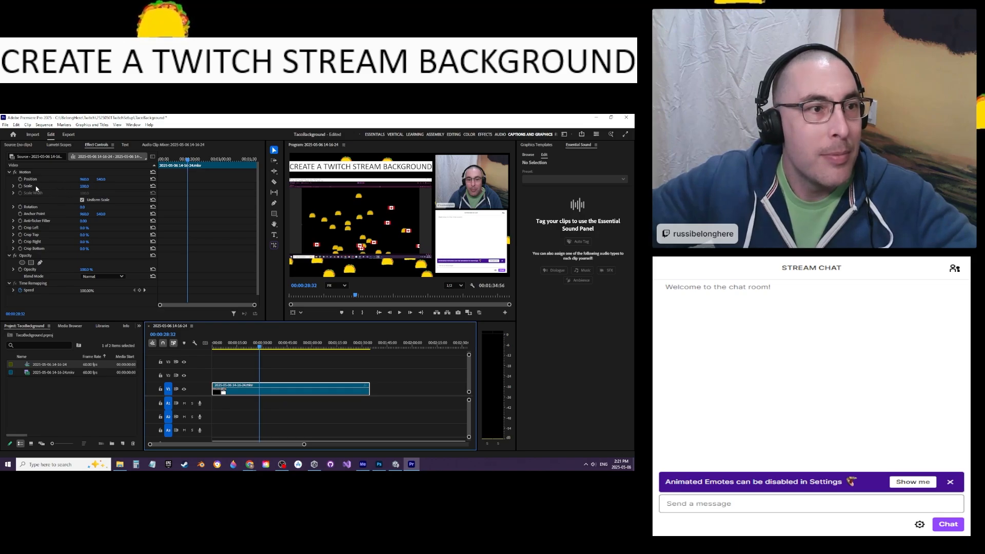
pyautogui.click(14, 186)
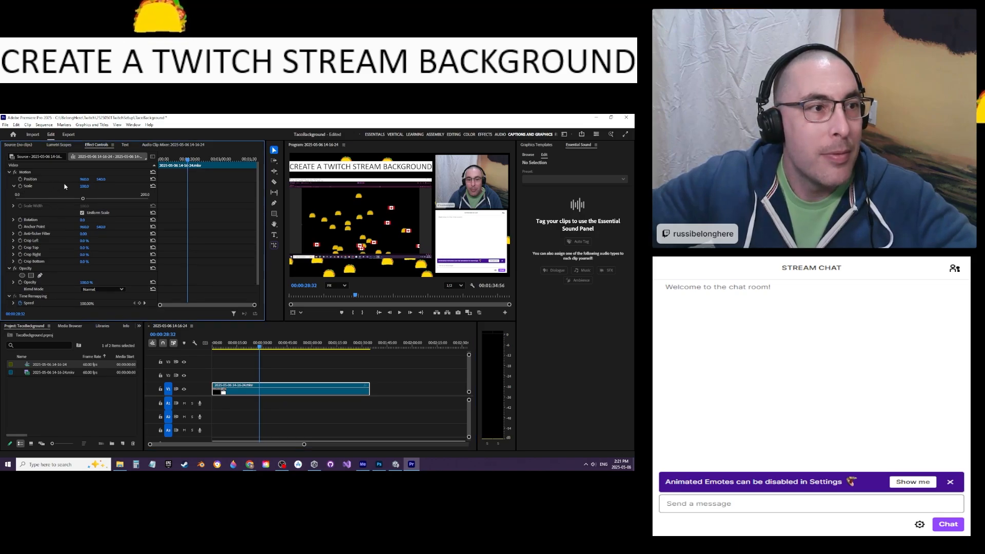
pyautogui.moveTo(83, 186); pyautogui.dragTo(122, 186)
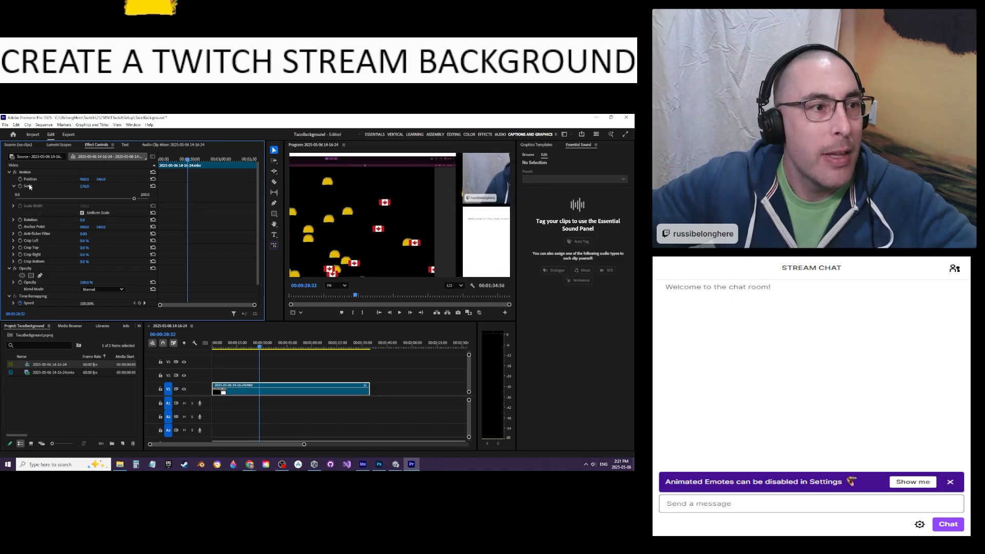
pyautogui.moveTo(83, 179)
pyautogui.mouseDown()
pyautogui.moveTo(190, 179)
pyautogui.moveTo(77, 179)
pyautogui.moveTo(99, 181)
pyautogui.moveTo(93, 188)
pyautogui.mouseUp()
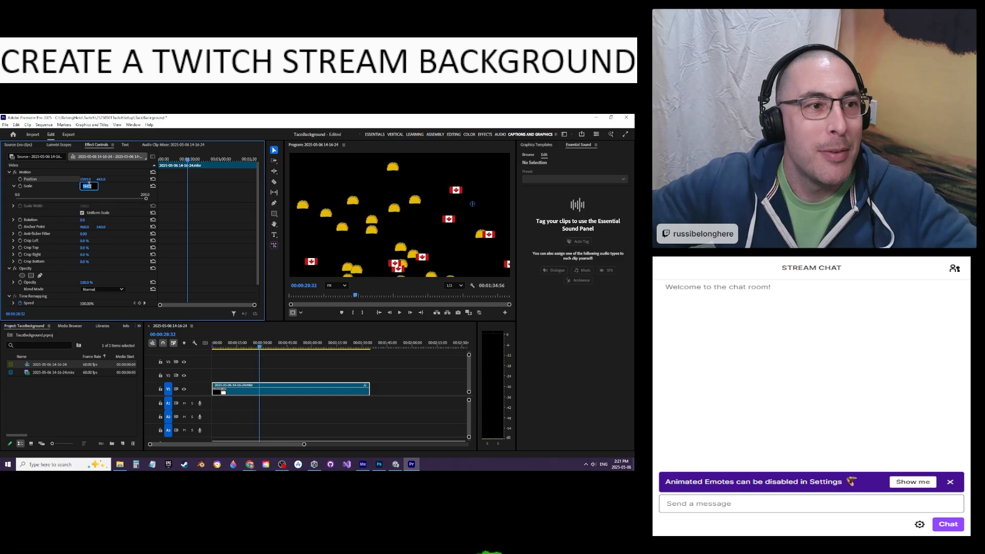
pyautogui.write('190')
pyautogui.press('Return')
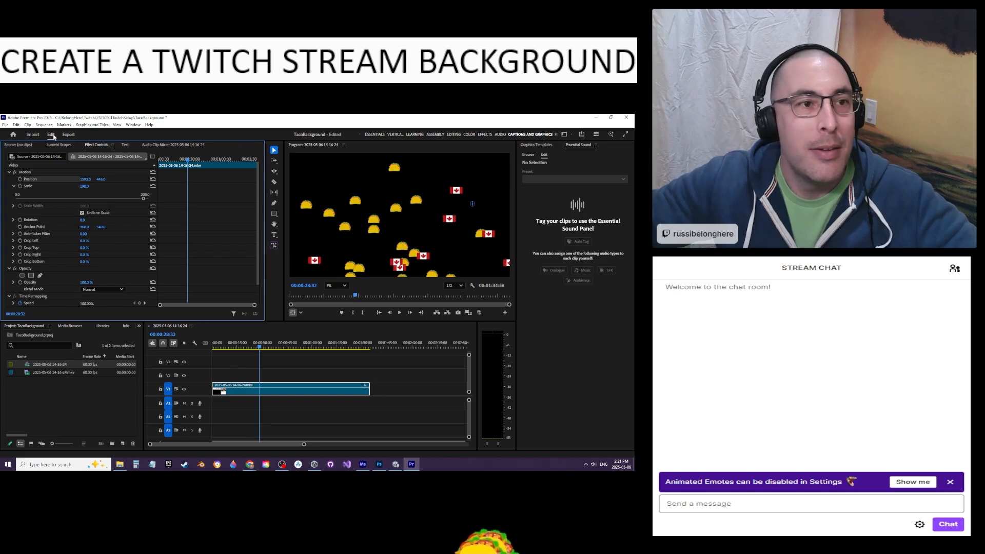
# Return the playhead to the sequence start, send the sequence to Adobe Media Encoder and skim its opening seconds
pyautogui.click(5, 126)
pyautogui.moveTo(27, 125)
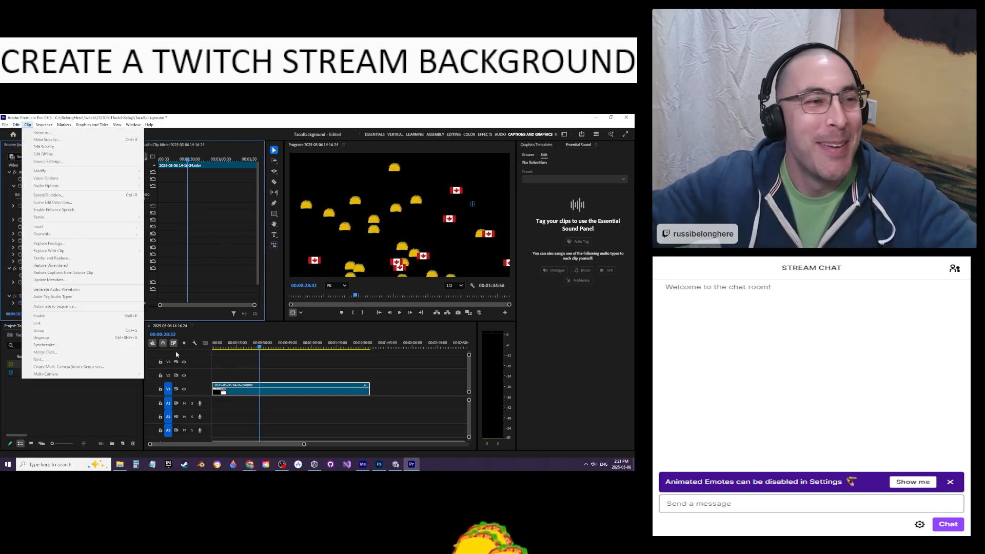
pyautogui.moveTo(270, 346); pyautogui.dragTo(212, 339)
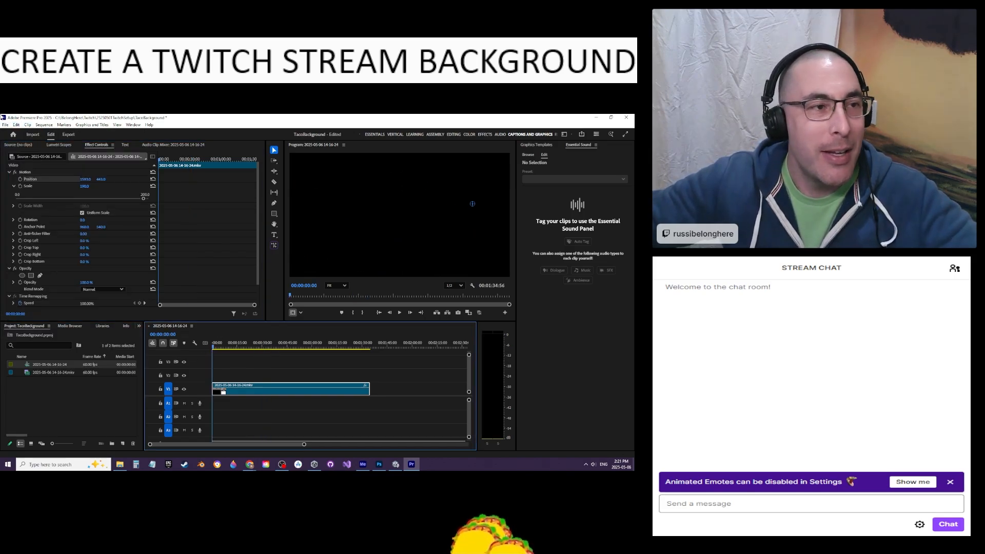
pyautogui.click(5, 125)
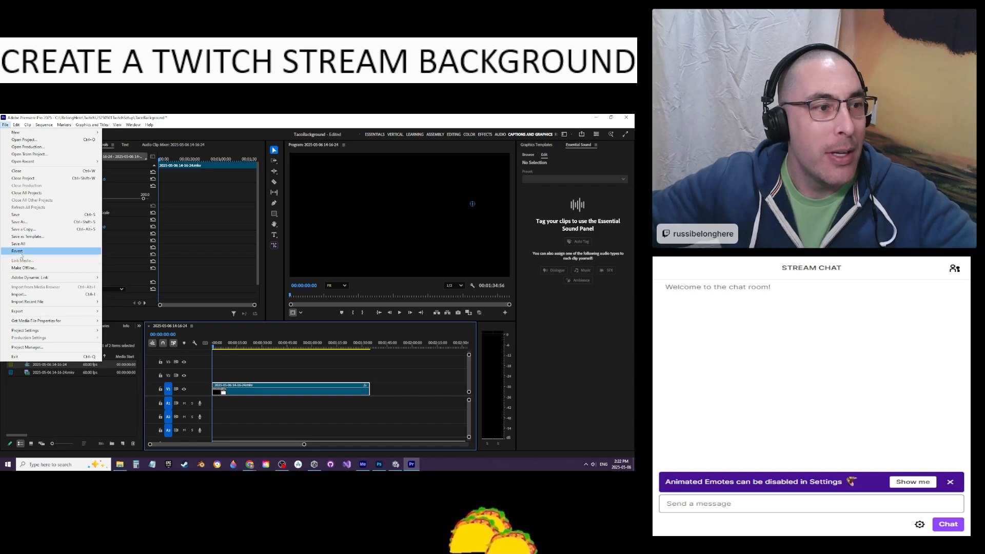
pyautogui.moveTo(15, 312)
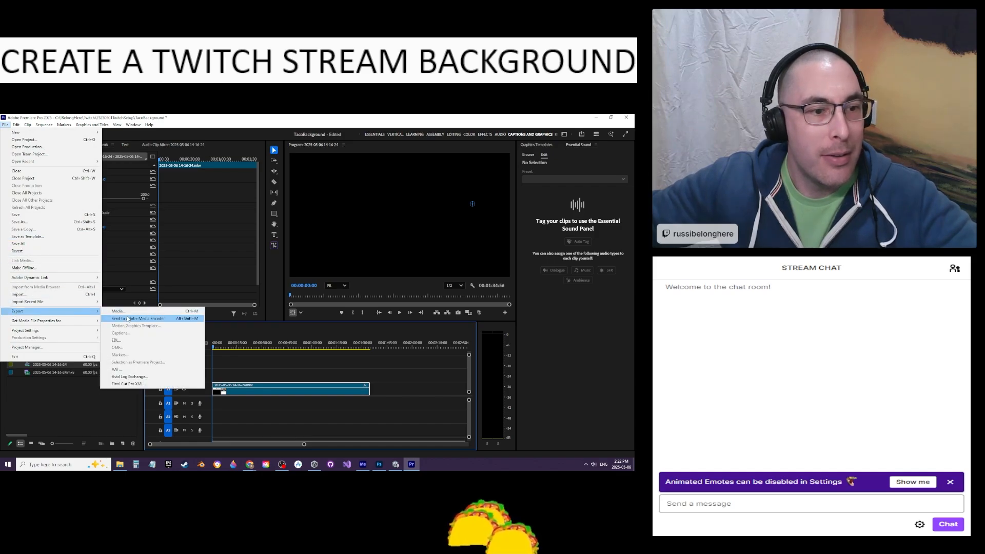
pyautogui.click(128, 319)
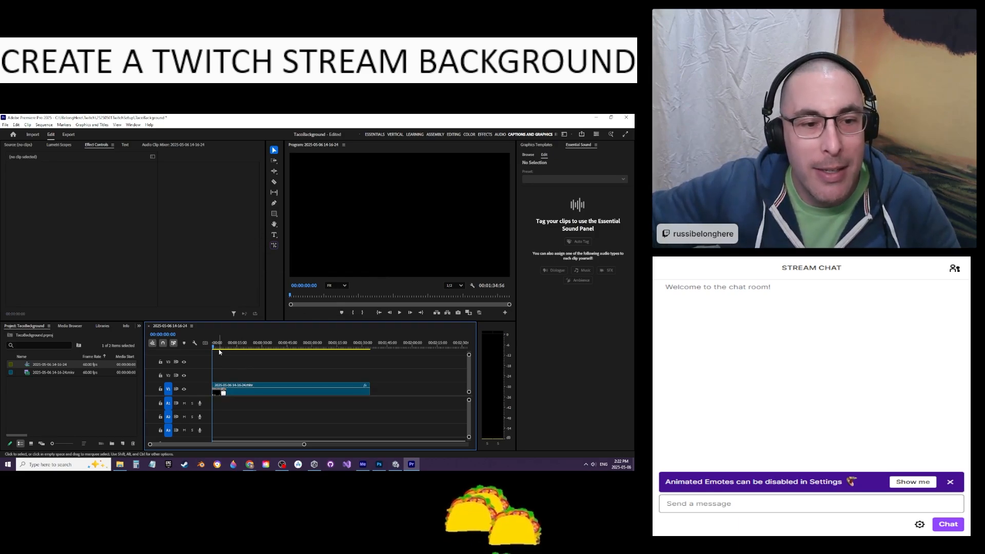
pyautogui.moveTo(215, 348); pyautogui.dragTo(197, 359)
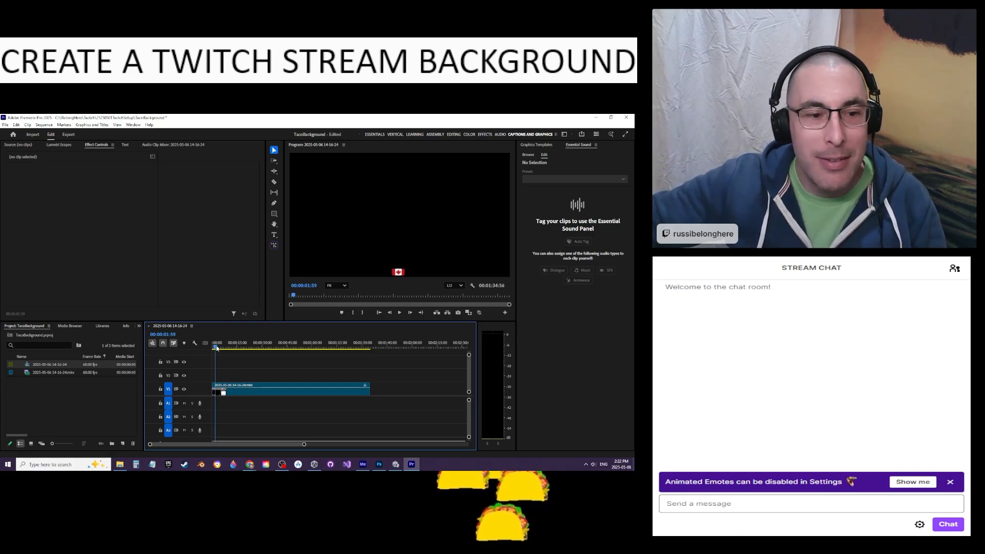
pyautogui.moveTo(219, 348); pyautogui.dragTo(235, 348)
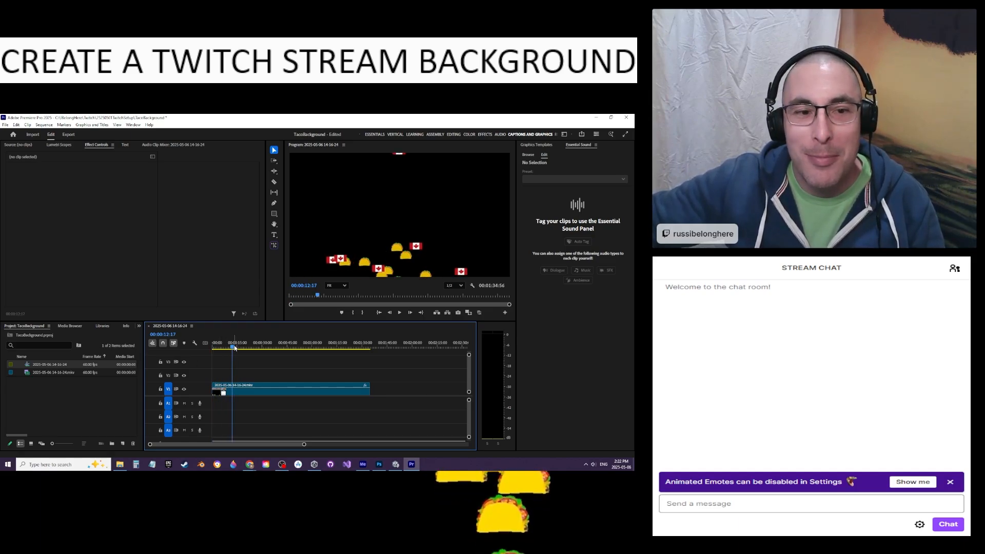
# Switch to Adobe Media Encoder and encode the sequence as H.264 TacoFlagsBackground.mp4 with the Match Source - Adaptive High Bitrate preset
pyautogui.click(363, 465)
pyautogui.moveTo(406, 123); pyautogui.dragTo(634, 121)
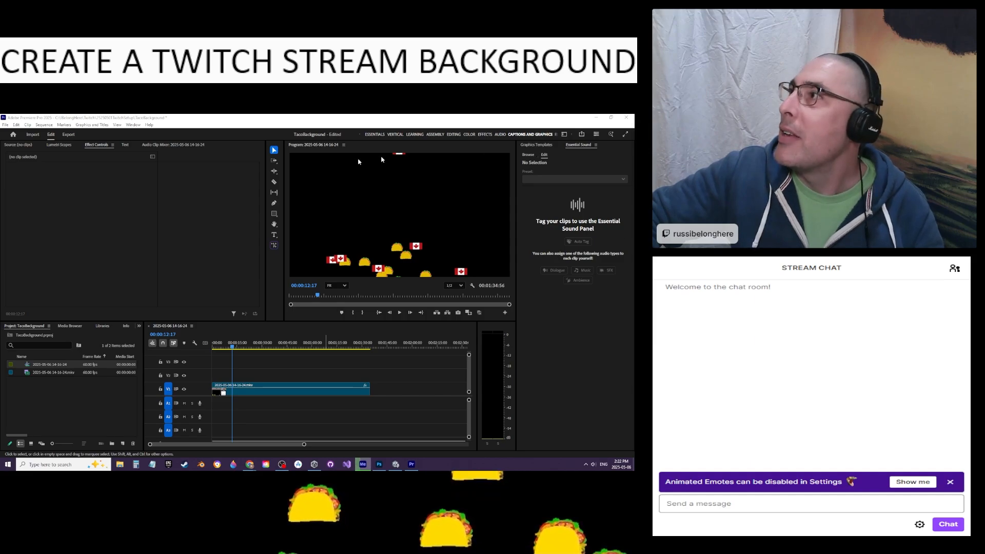
pyautogui.moveTo(359, 162); pyautogui.dragTo(120, 198)
pyautogui.click(121, 197)
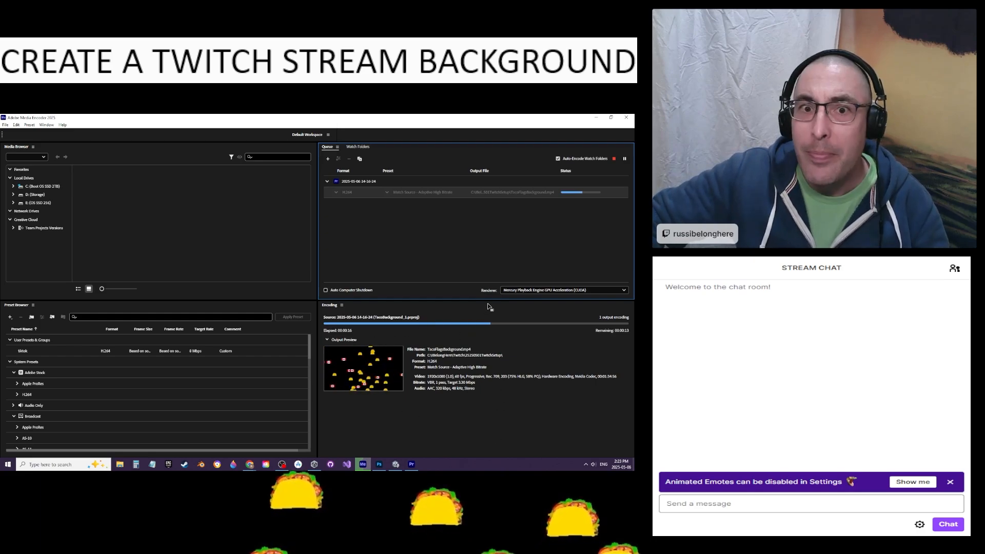
# Switch to OBS Studio, add a Media Source and open the file browser for its local file
pyautogui.moveTo(284, 466)
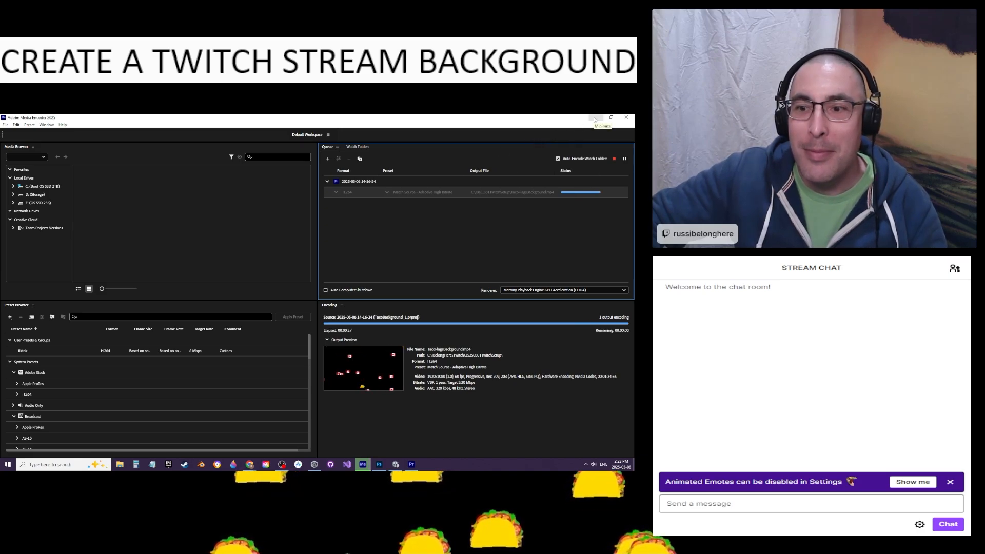
pyautogui.moveTo(484, 119); pyautogui.dragTo(635, 224)
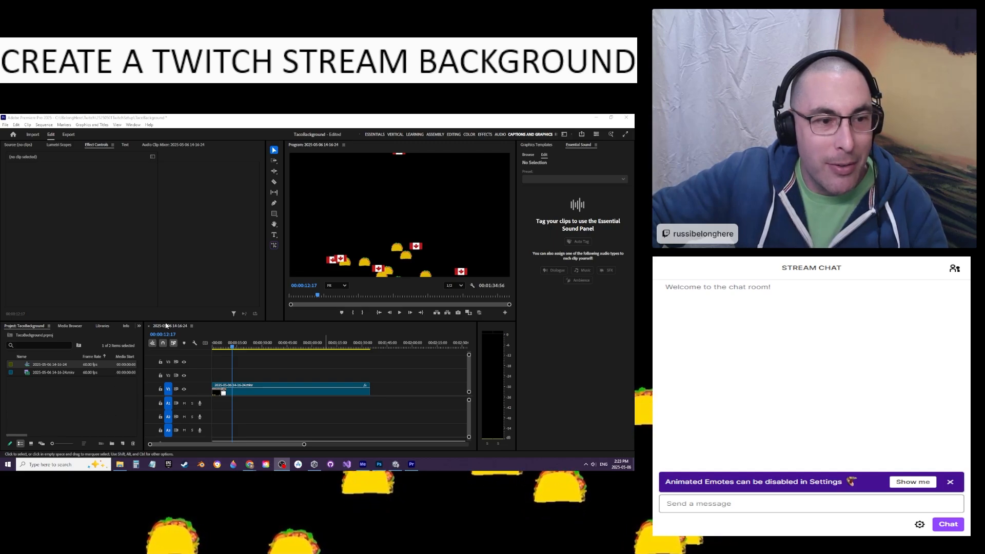
pyautogui.rightClick(131, 421)
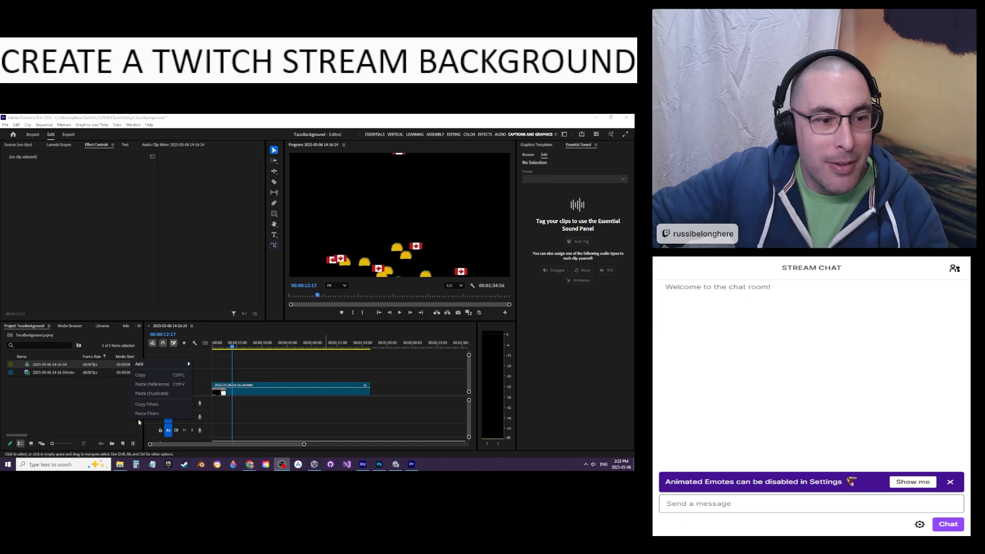
pyautogui.moveTo(154, 364)
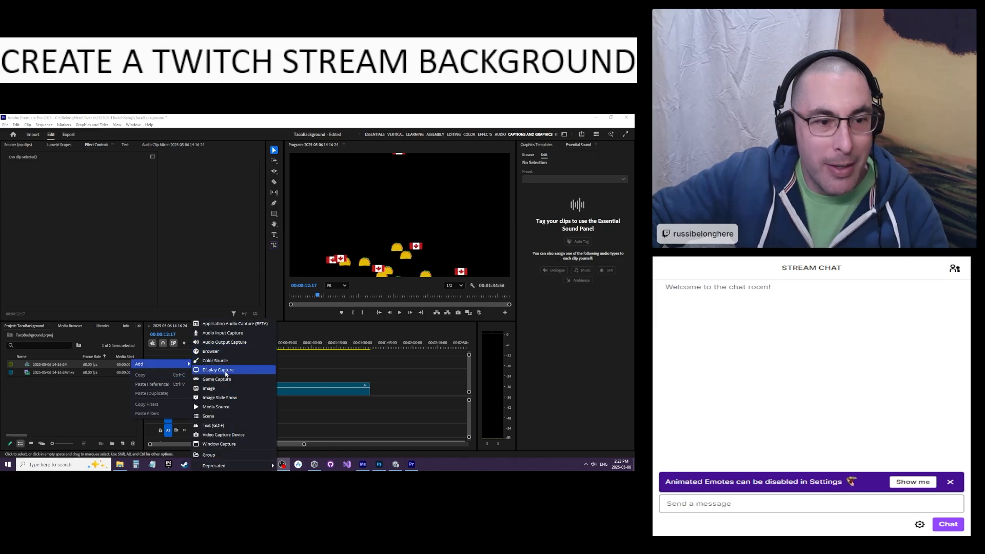
pyautogui.click(219, 408)
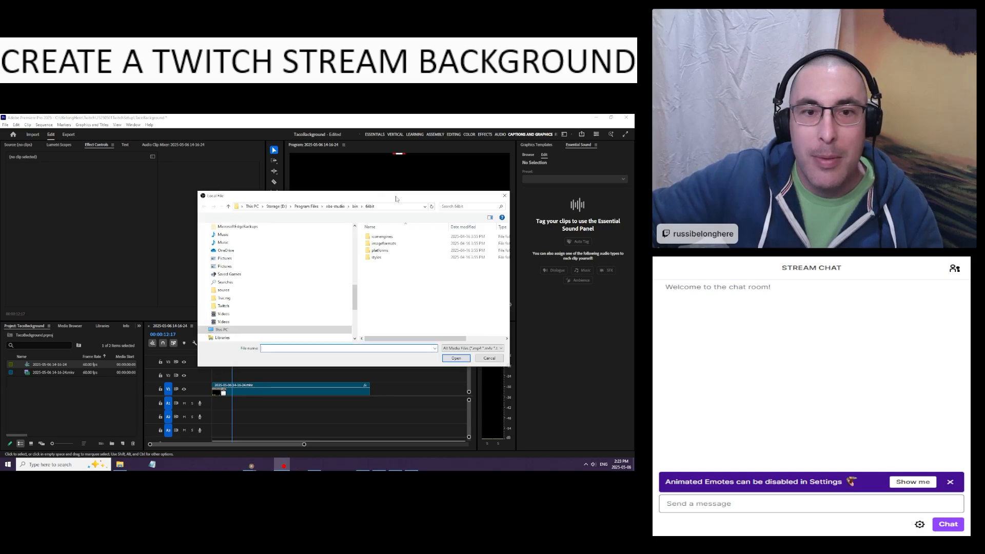
pyautogui.moveTo(398, 196); pyautogui.dragTo(634, 156)
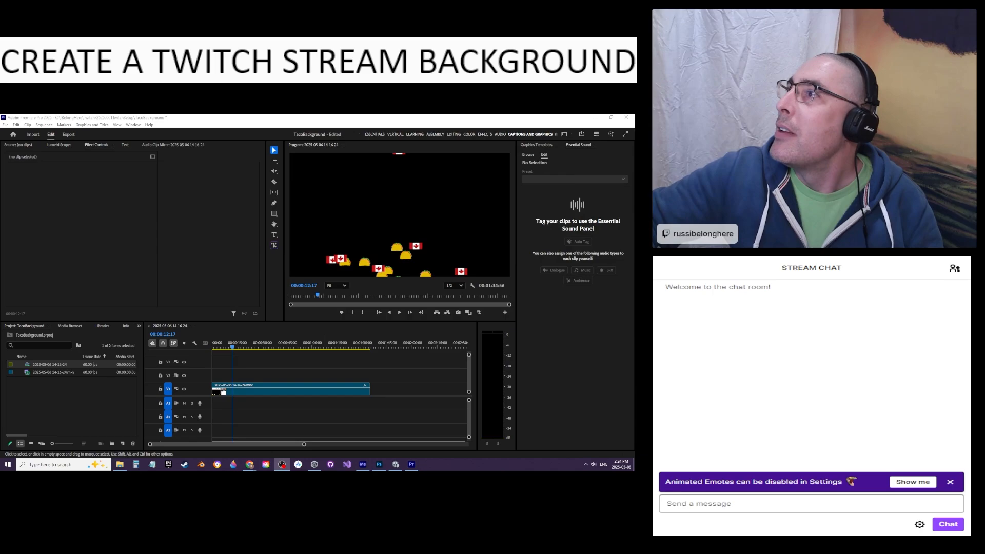